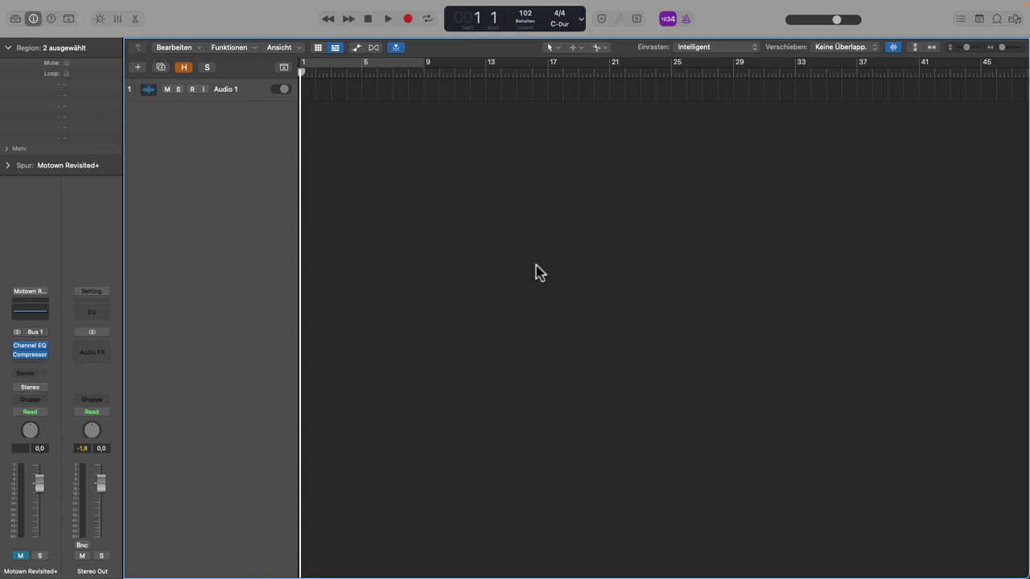
Create a Drummer track with the Electronic genre and show the sound library.
key(alt+super+n)
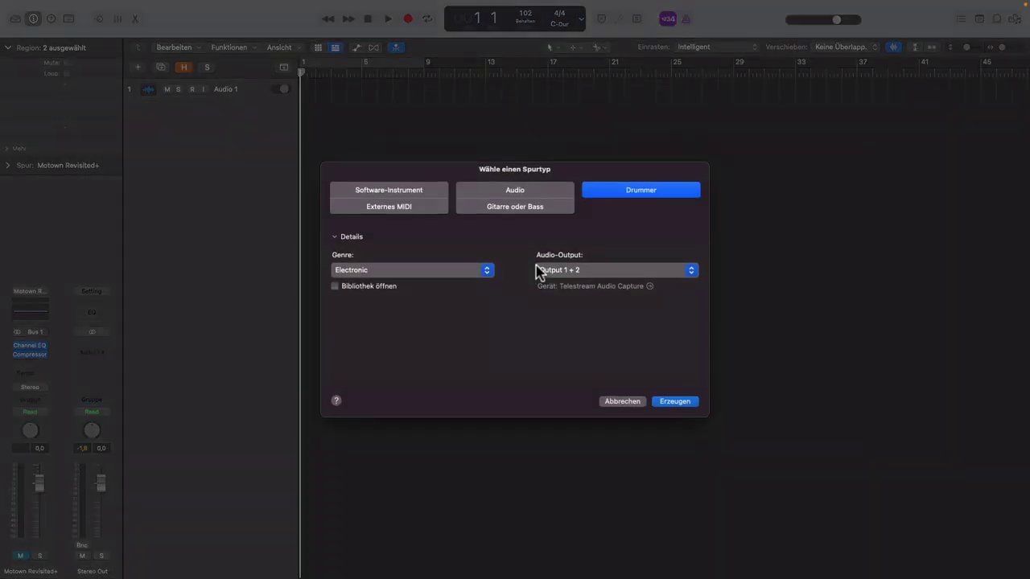
click(675, 401)
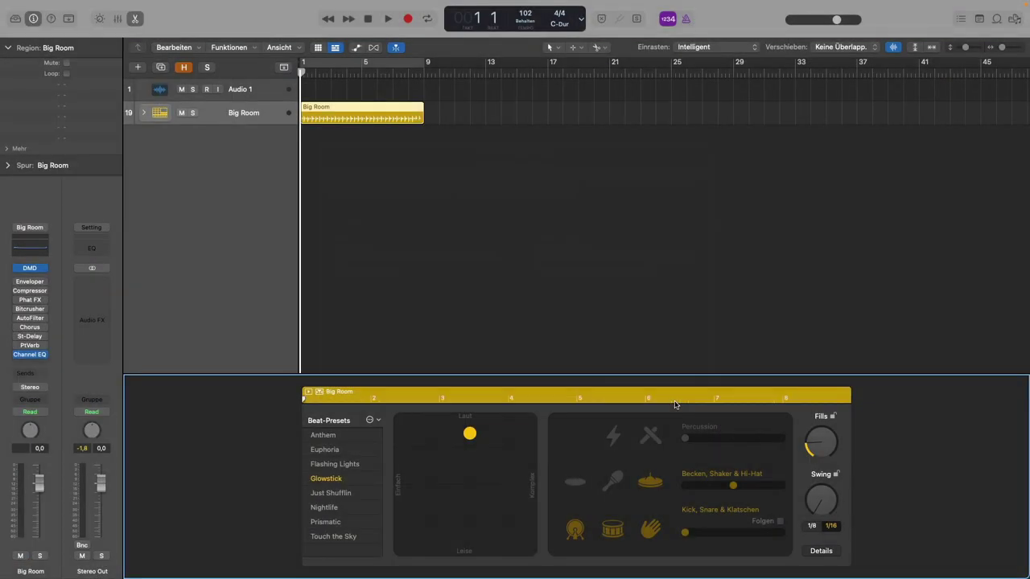
key(y)
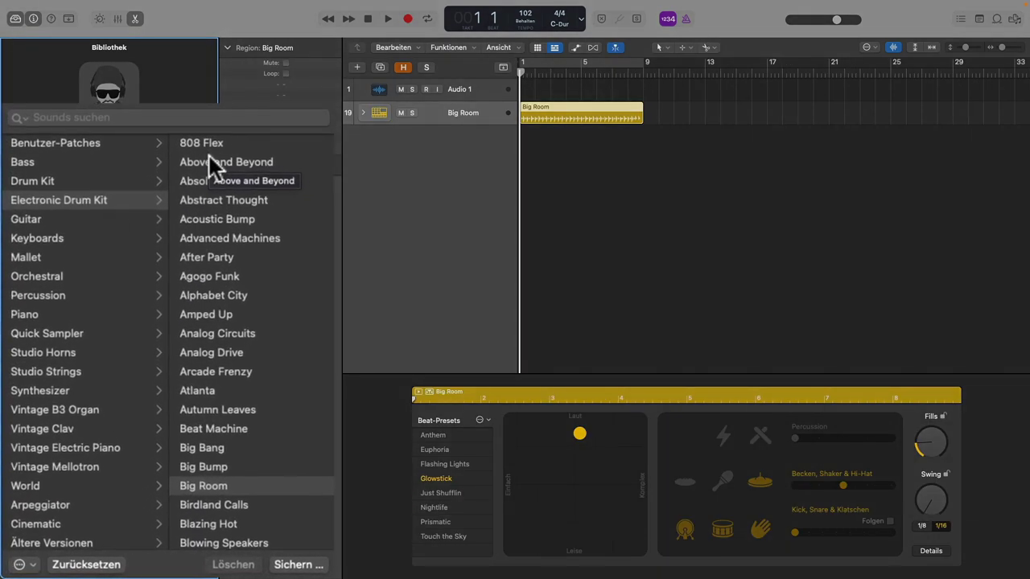
Look through the Producer Kits in the Drum Kit category and inspect the individual subtracks of the Big Room track stack.
click(16, 181)
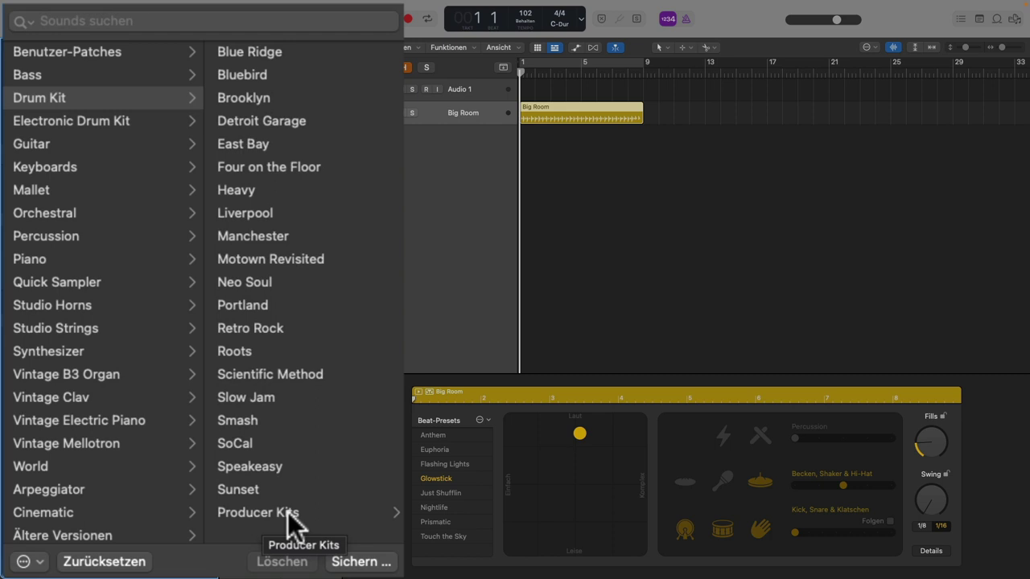
click(266, 513)
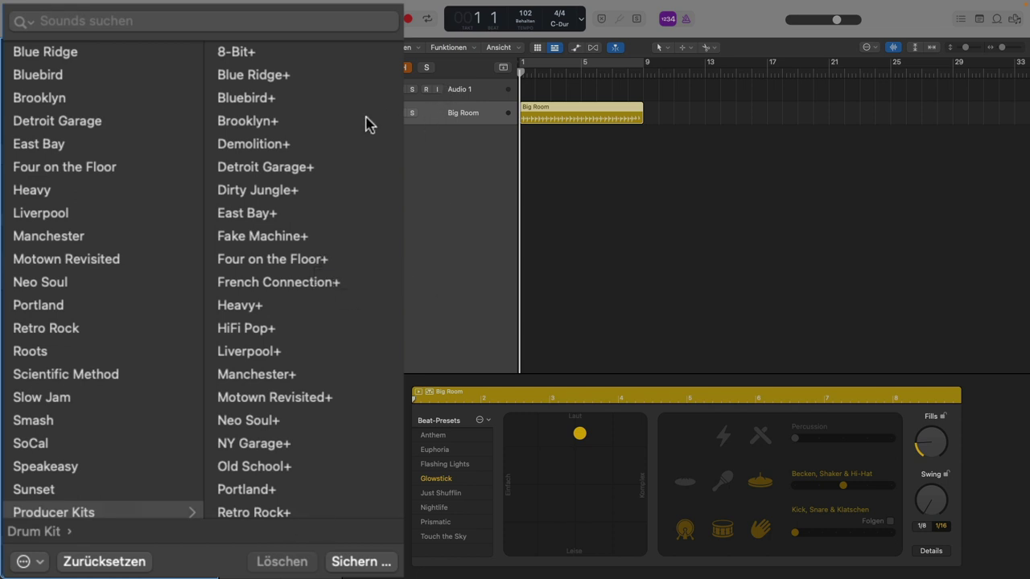
scroll(429, 267, down, 10)
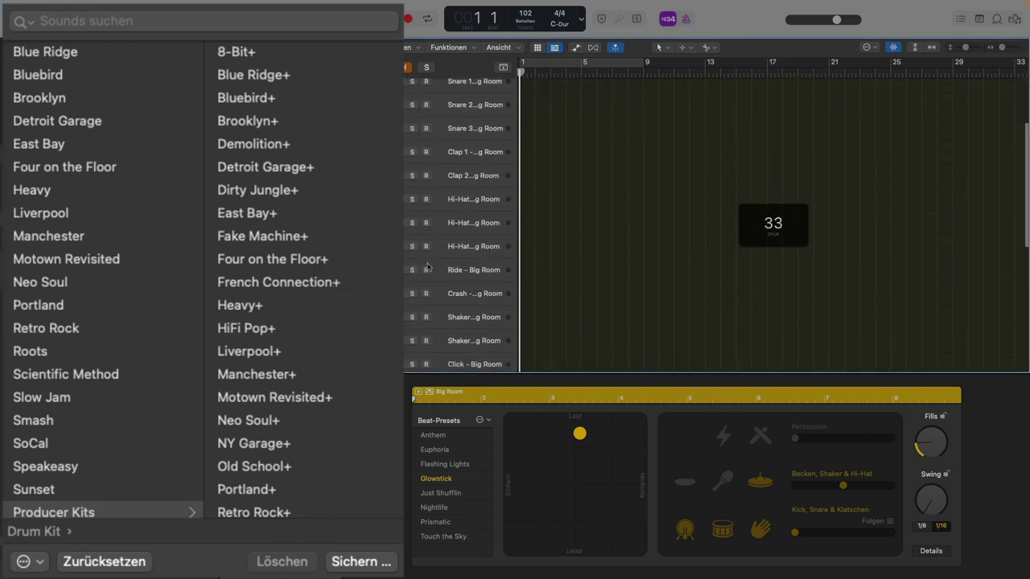
scroll(429, 268, down, 1)
scroll(427, 269, up, 12)
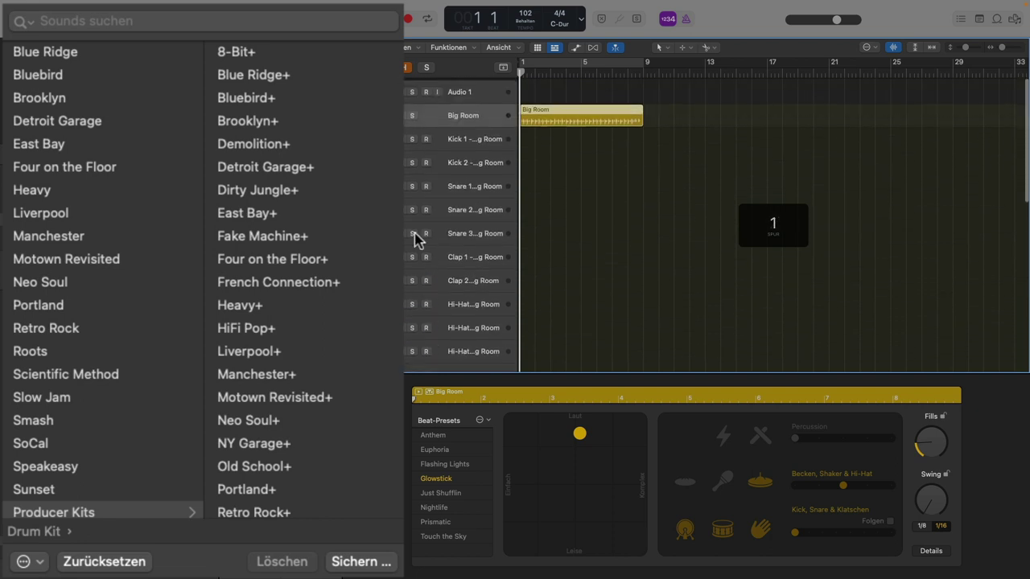
click(360, 113)
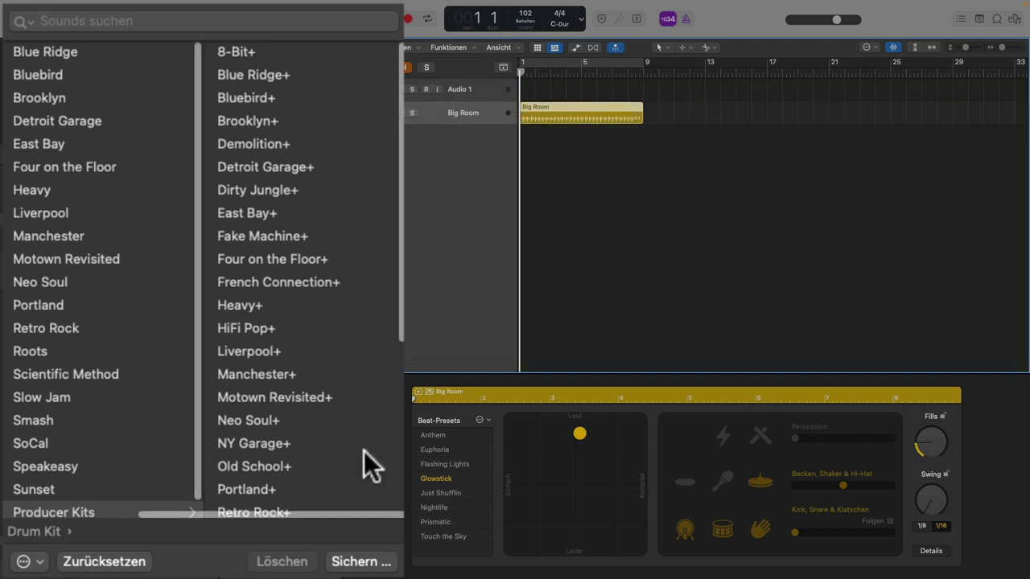
Load the standard Heavy drum kit on the drummer track.
scroll(293, 310, up, 2)
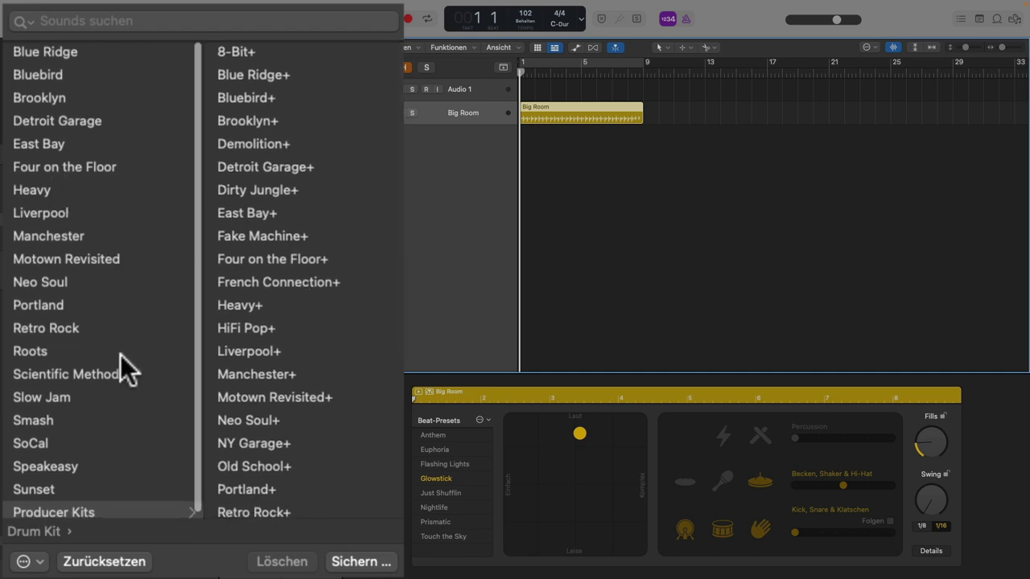
scroll(126, 346, left, 3)
scroll(333, 478, down, 1)
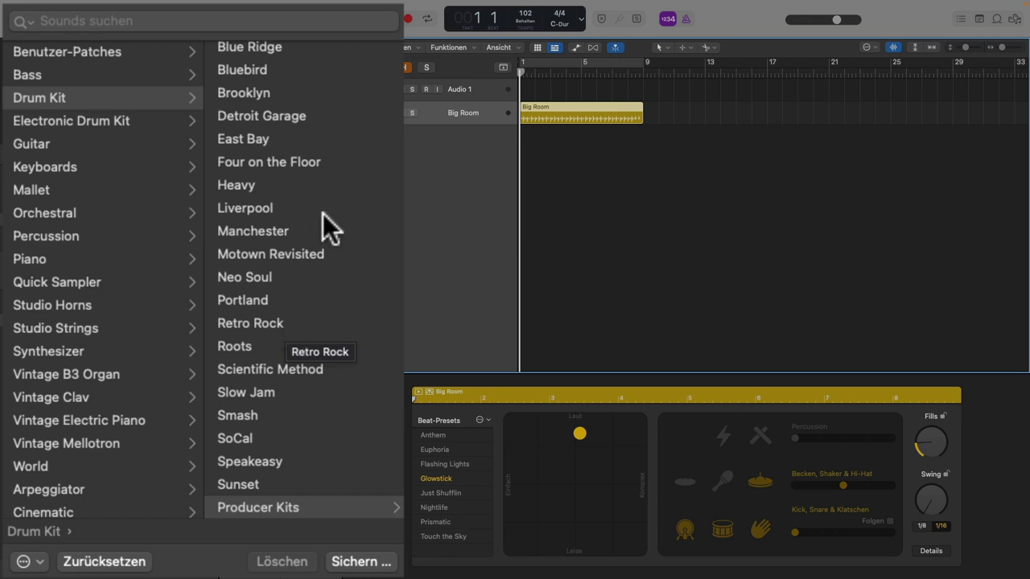
click(305, 183)
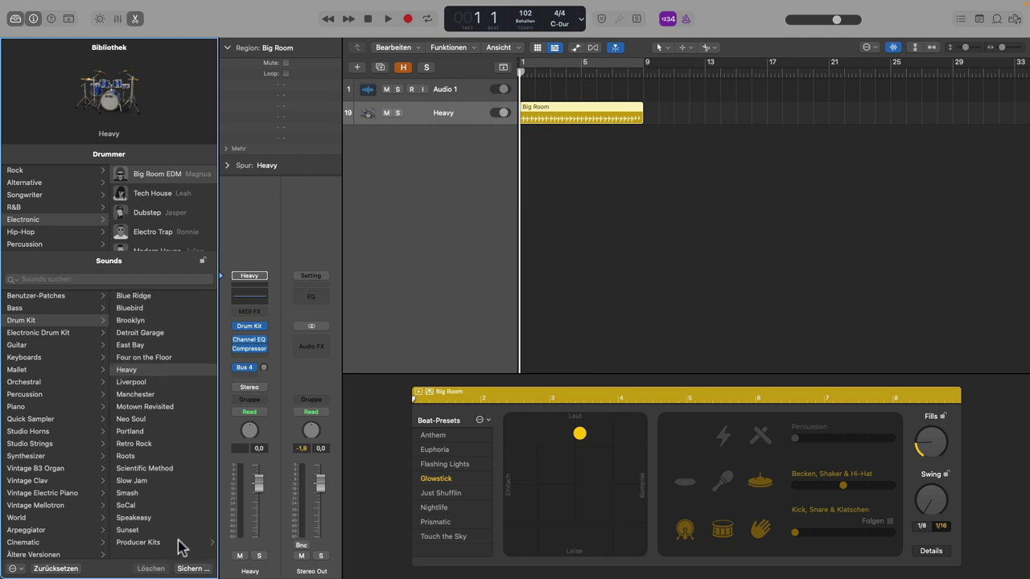
Assign the Funky Songwriter drummer from the Songwriter genre and load the Motown Revisited+ kit from the Producer Kits.
click(62, 185)
click(55, 194)
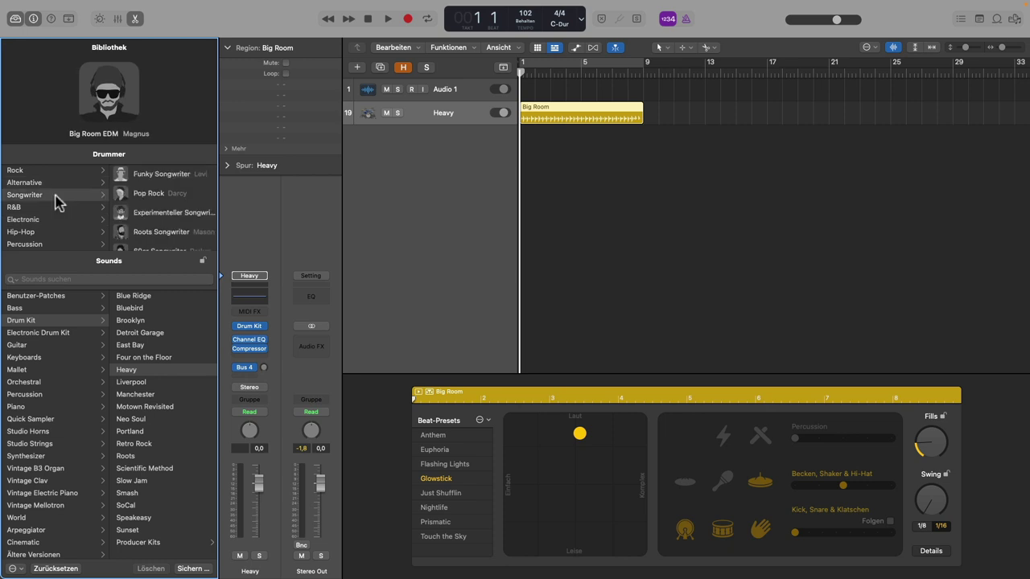
click(157, 177)
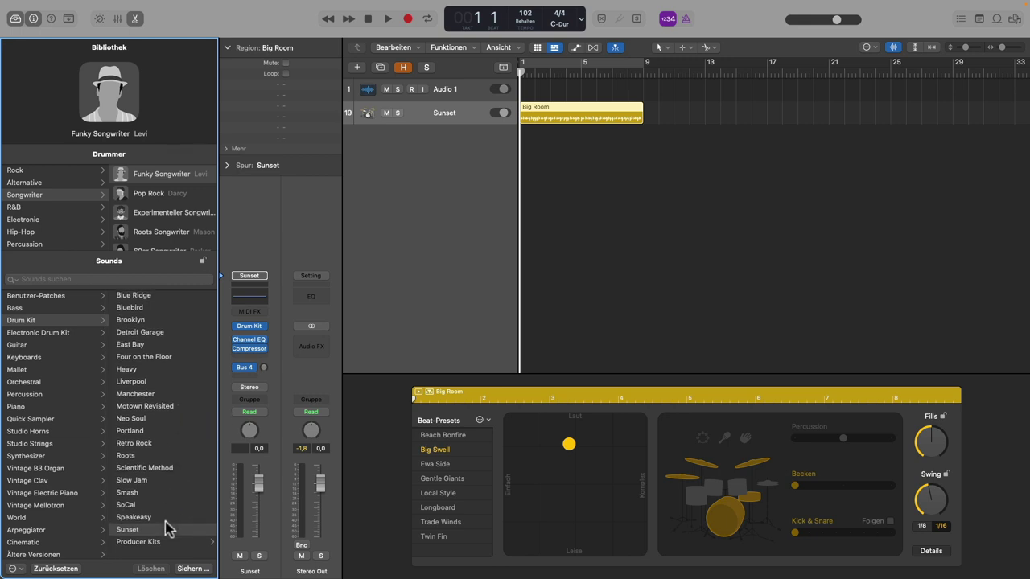
click(153, 542)
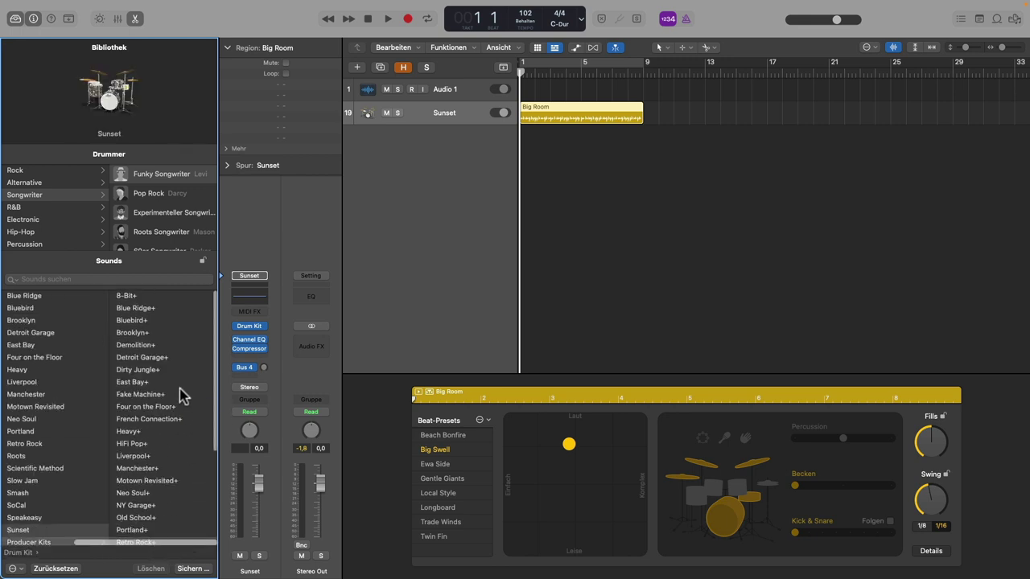
click(174, 480)
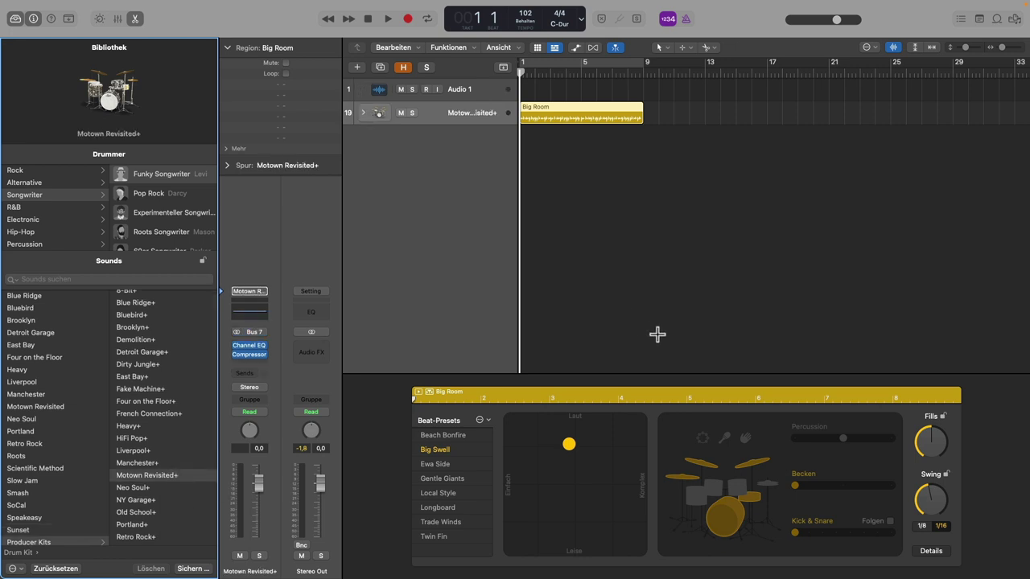
Repeat the drummer region once and make the first region's pattern louder and much more complex, adjusting its fills.
key(super+r)
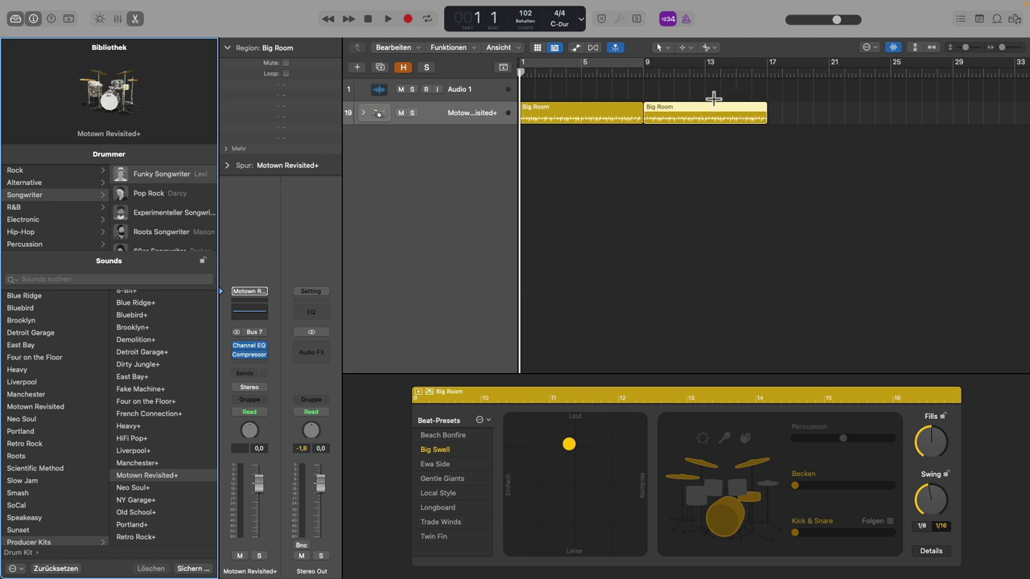
click(613, 116)
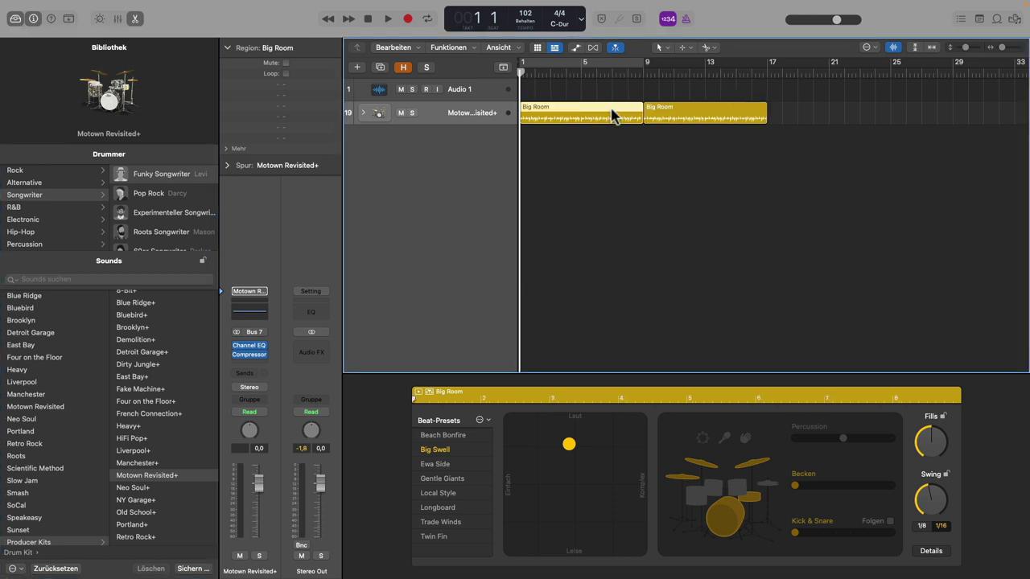
drag(569, 443, 641, 427)
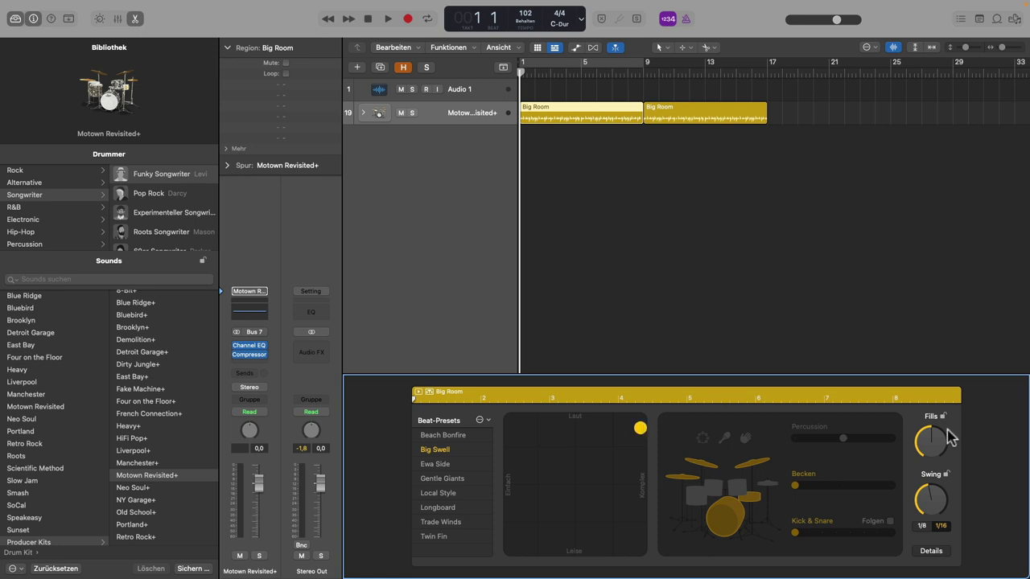
drag(920, 445, 931, 431)
Apply the Beach Bonfire beat preset to the second drummer region and add the tambourine to its pattern.
click(701, 111)
drag(566, 447, 639, 459)
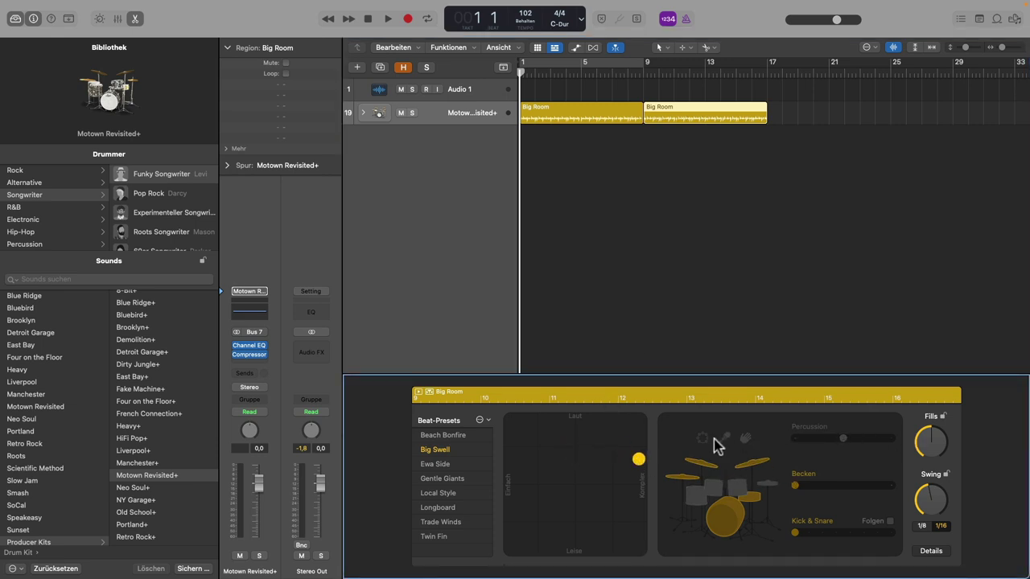
drag(842, 438, 784, 452)
click(462, 437)
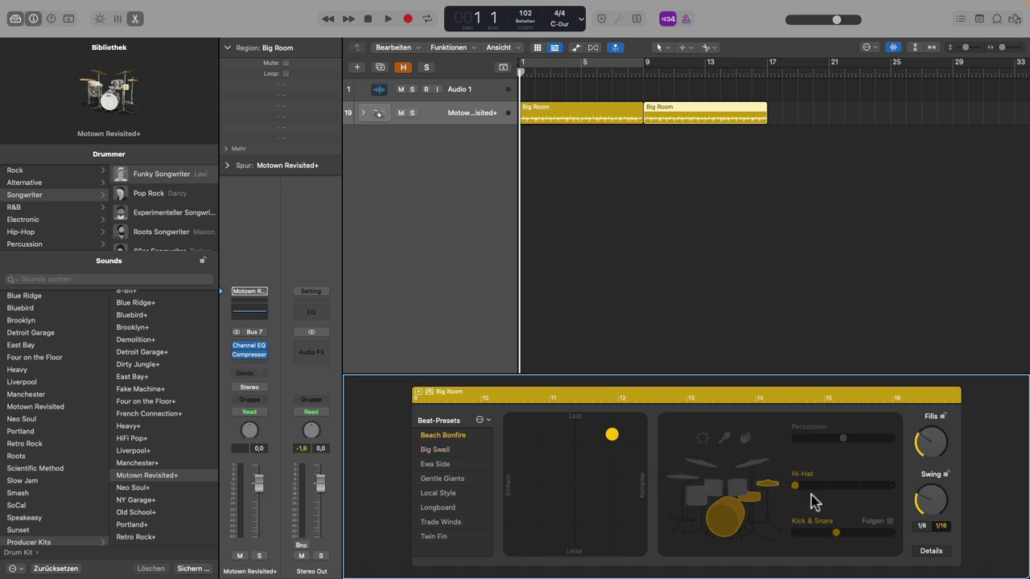
click(702, 438)
Play the transition from the first into the second drummer region, stopping at about bar 10.
double_click(620, 74)
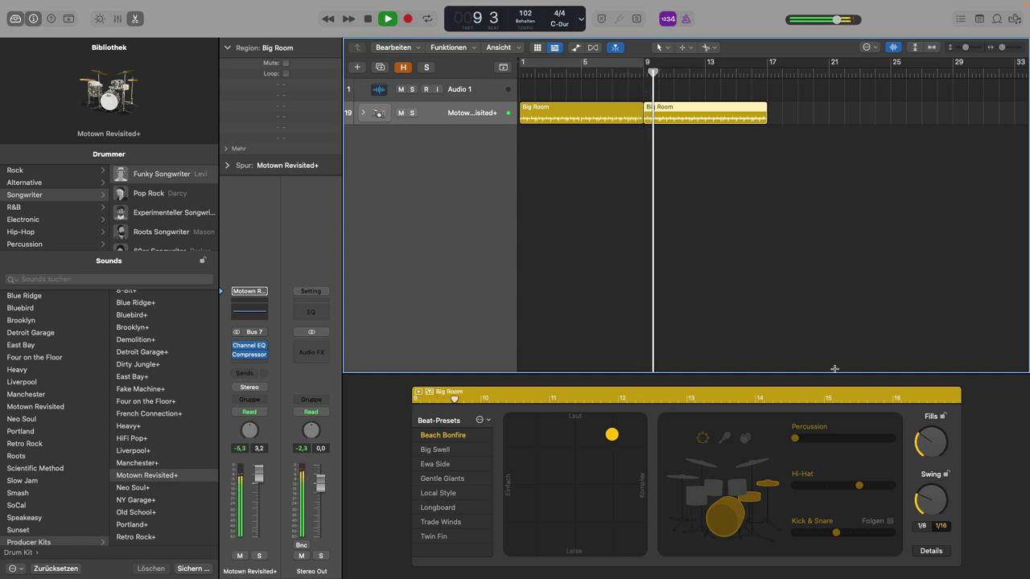
key(space)
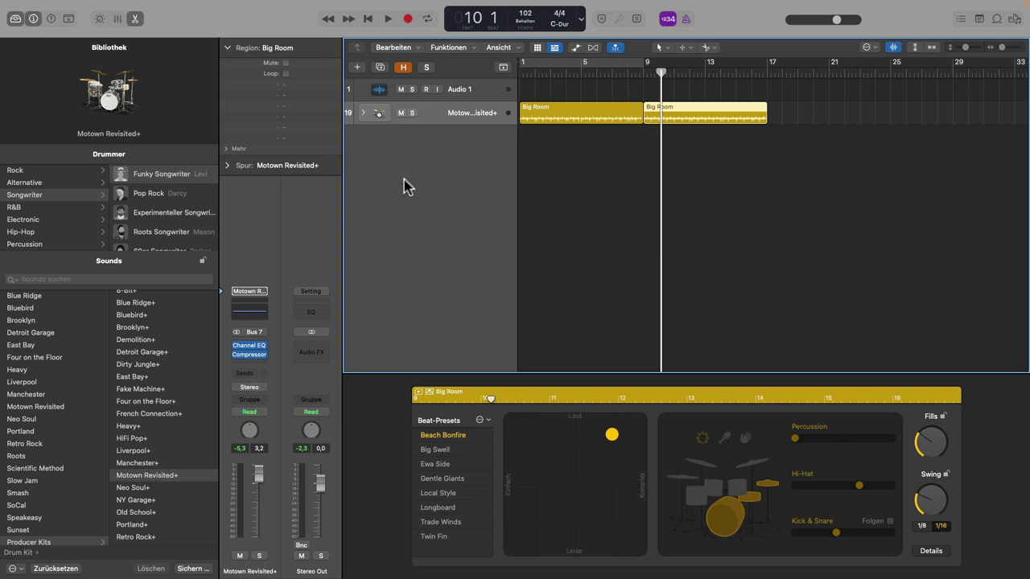
Show the mixer in place of the library and expand the Motown Revisited+ stack into its individual drum channels.
key(x)
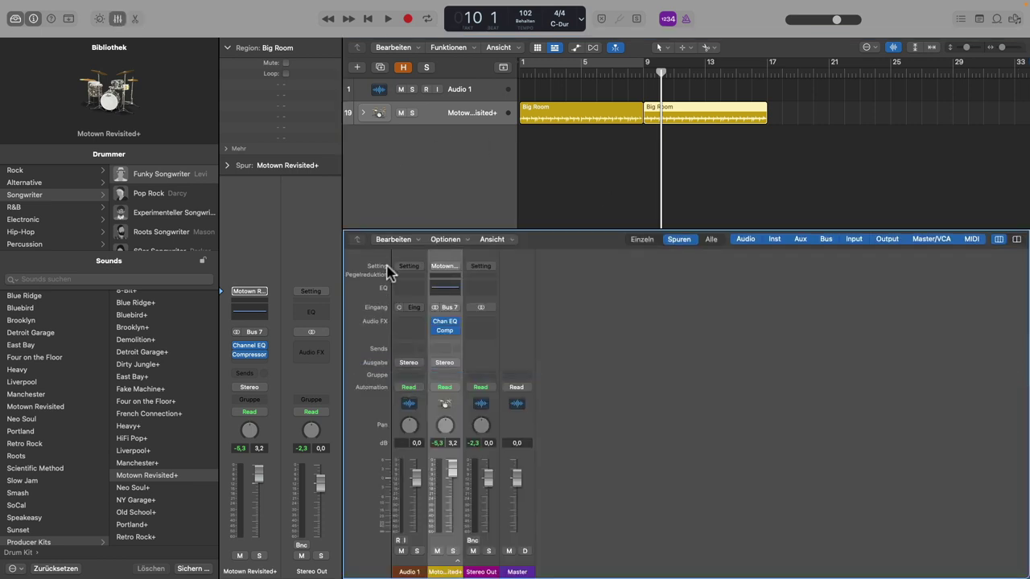
key(y)
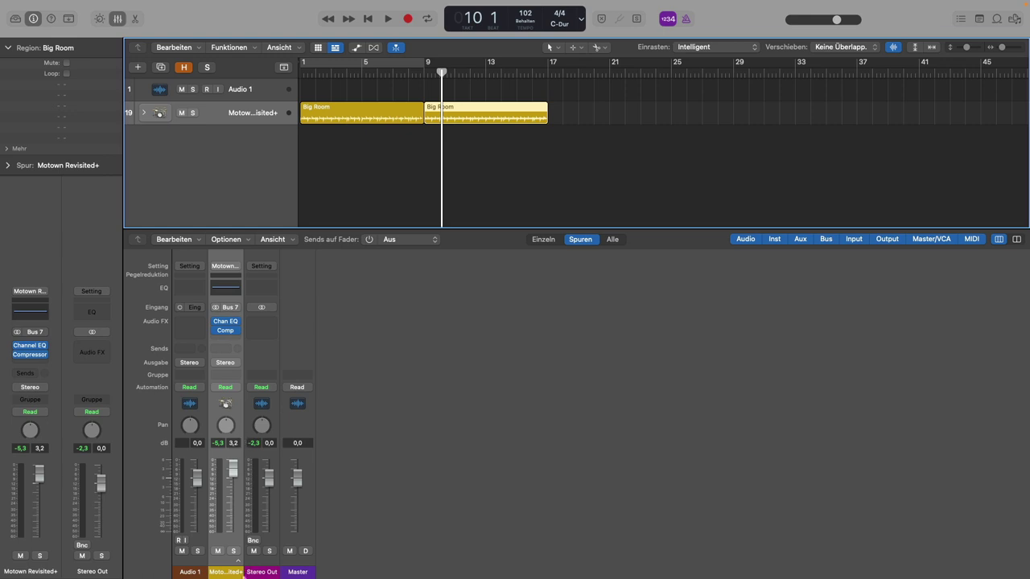
click(239, 566)
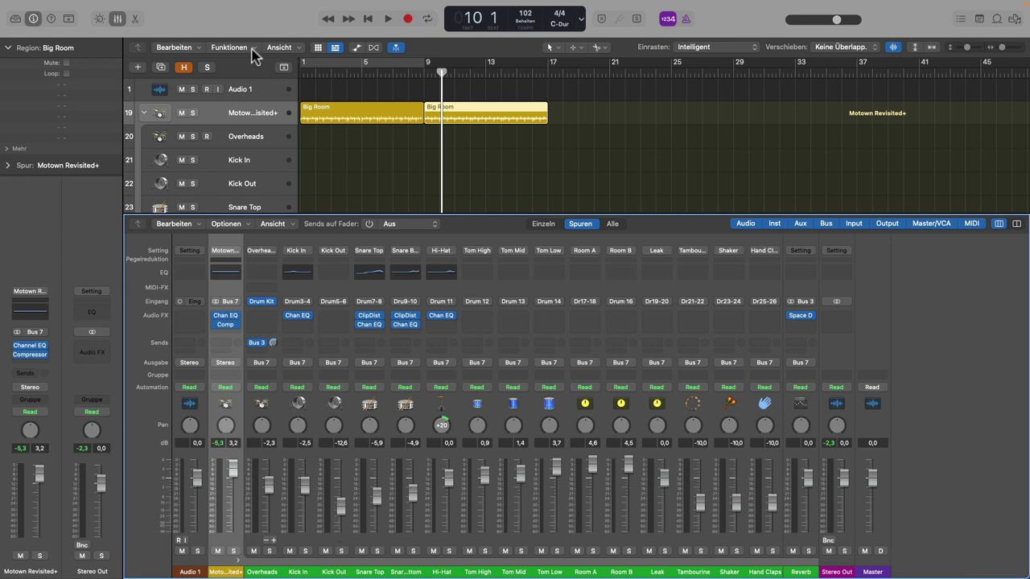
Play the drums from bar 8 and check the individual channels' activity in the track list and their levels in the mixer.
key(x)
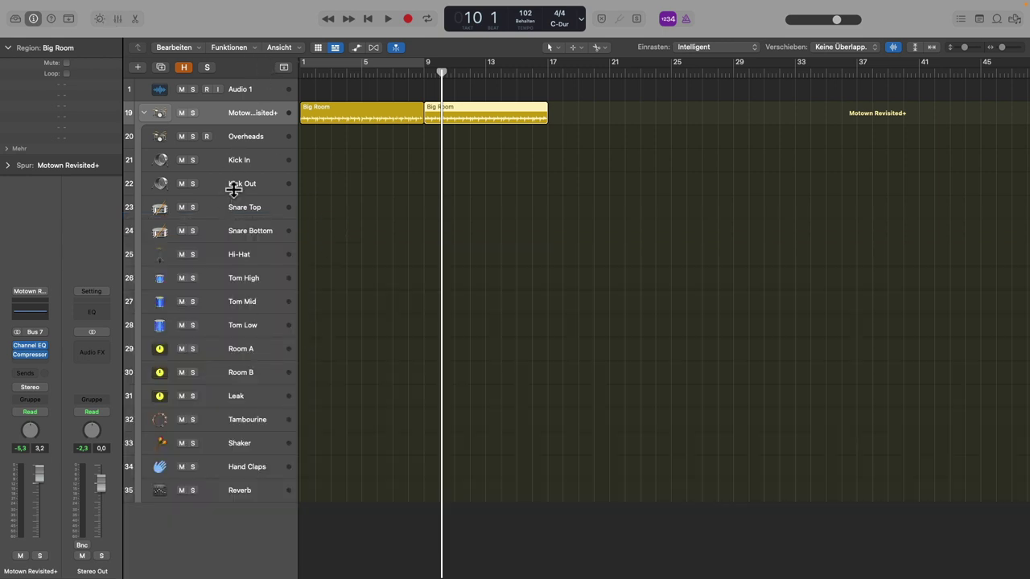
click(408, 71)
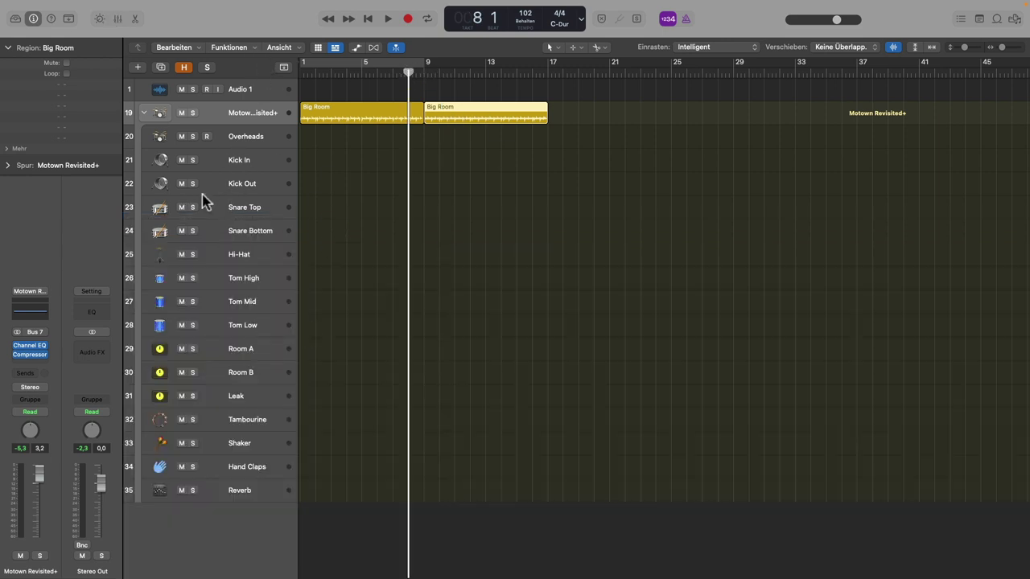
key(space)
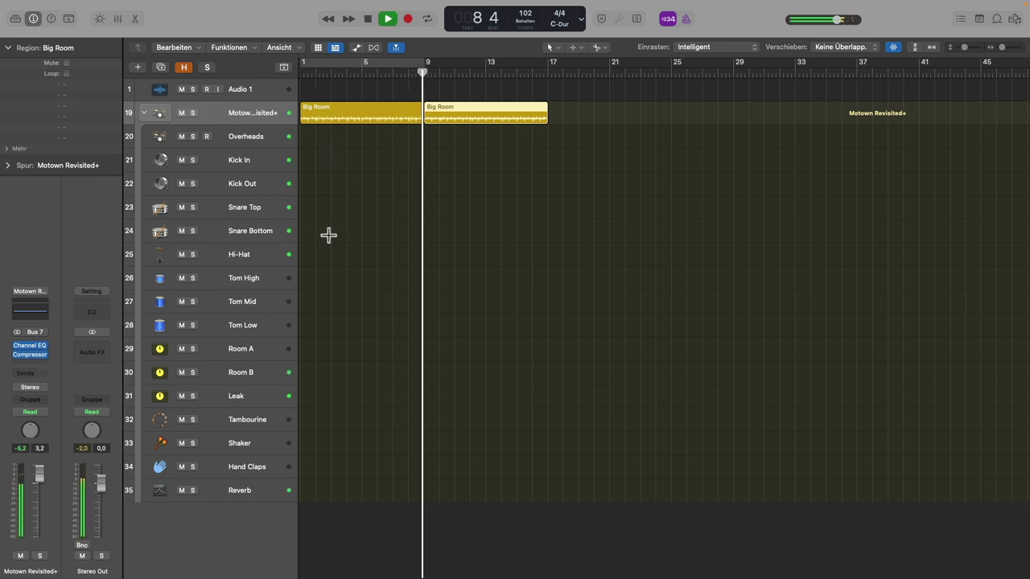
key(x)
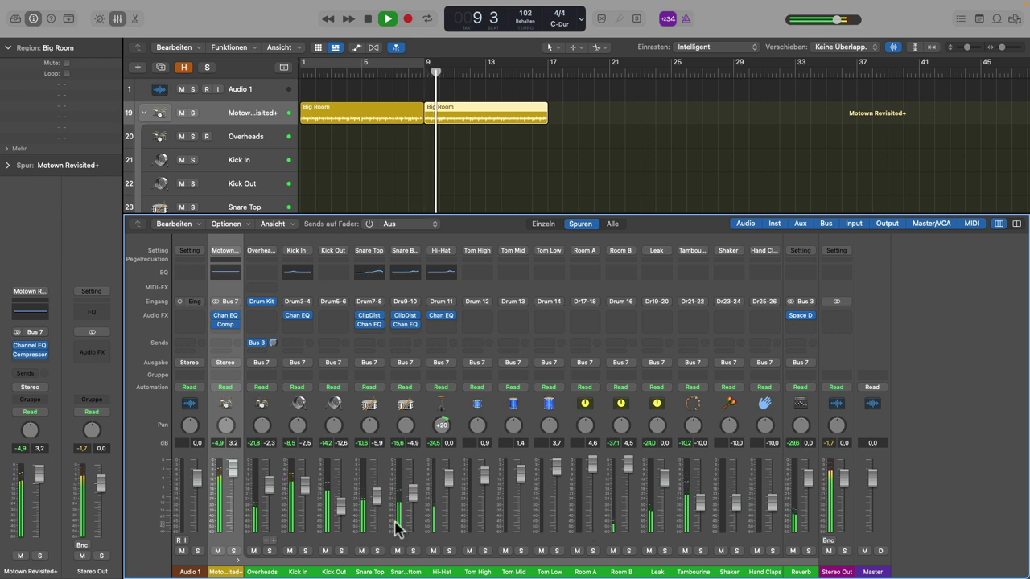
key(space)
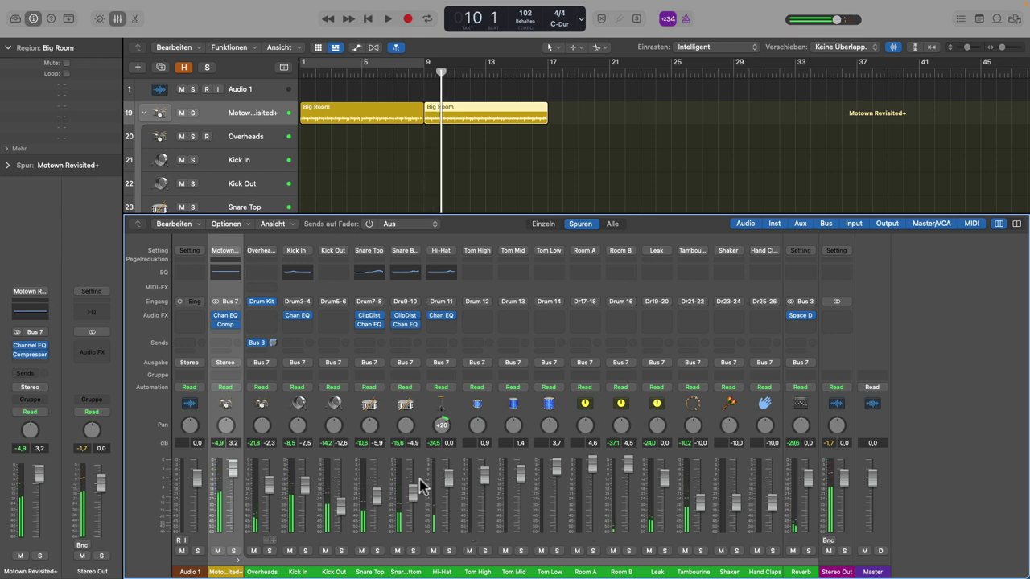
Solo the Snare Top channel and insert a stereo ChromaVerb after its Channel EQ.
click(380, 552)
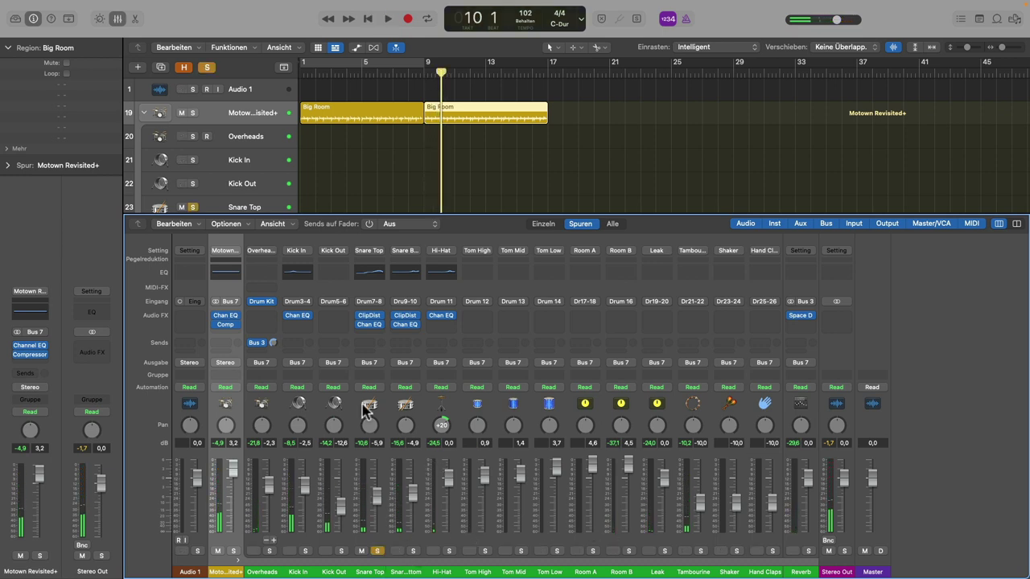
click(368, 333)
mouse_move(385, 368)
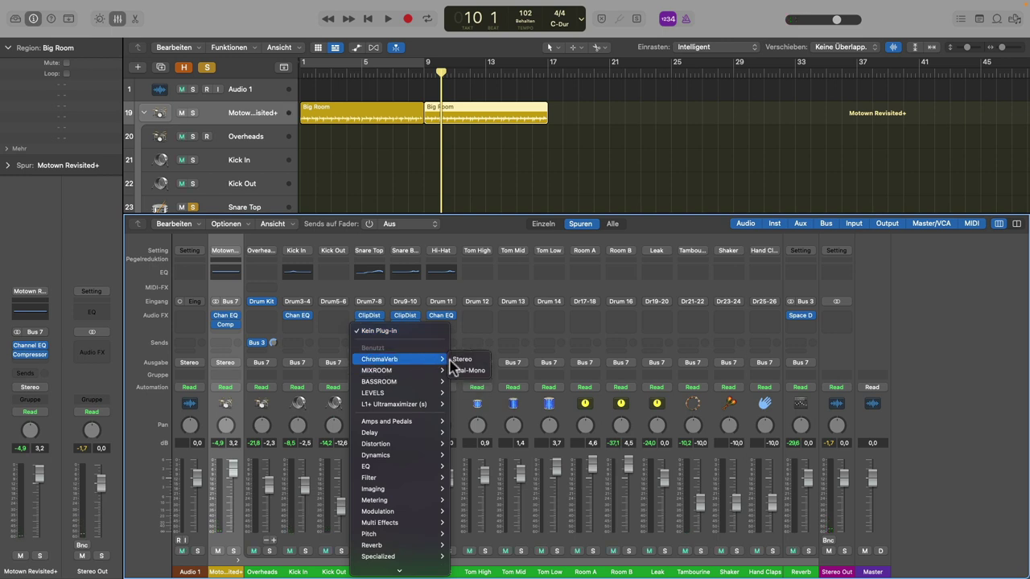
click(462, 360)
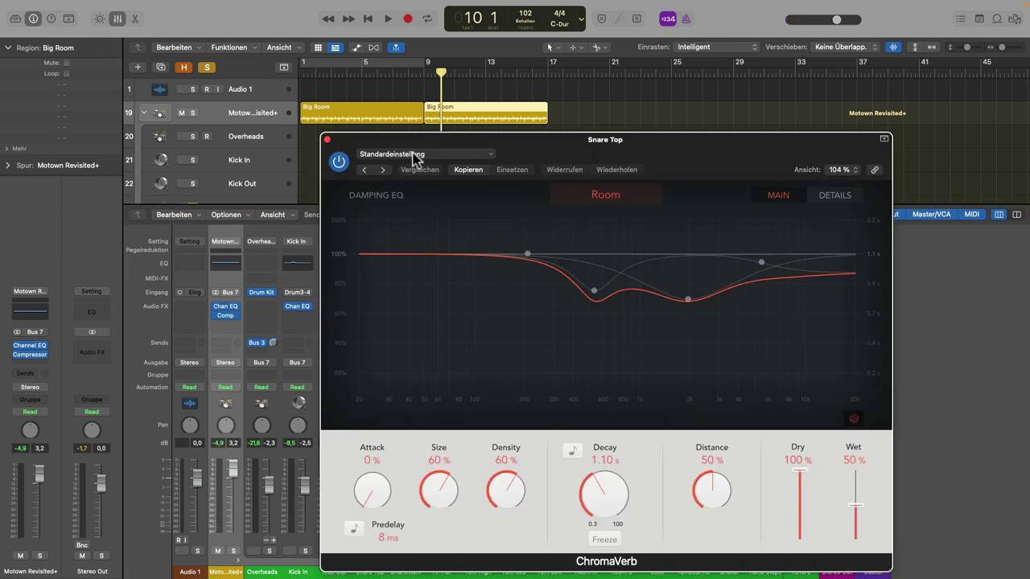
Play the soloed snare from bar 10 and compare its sound with ChromaVerb bypassed and enabled.
drag(615, 156, 806, 169)
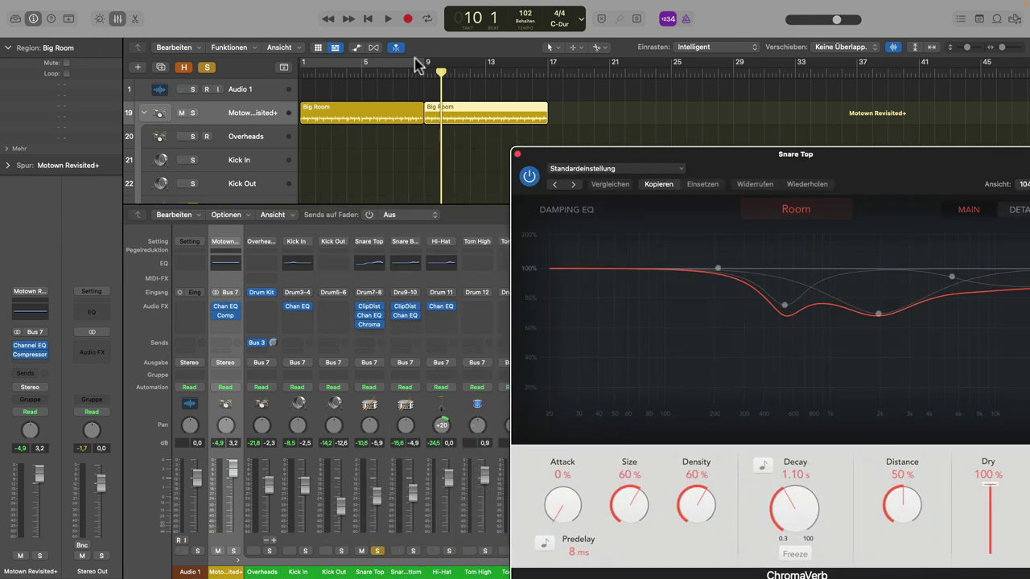
click(529, 176)
key(space)
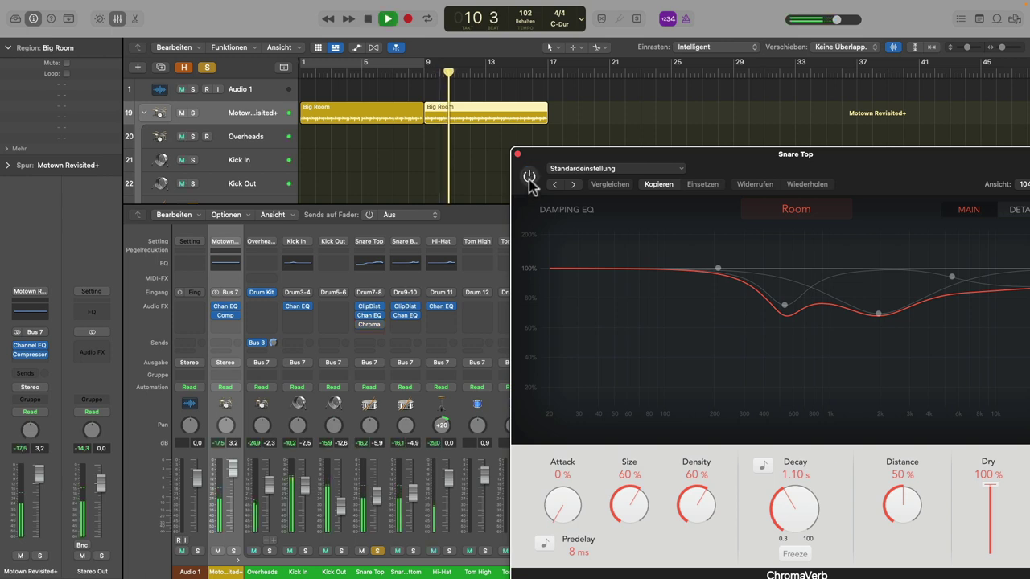
click(530, 181)
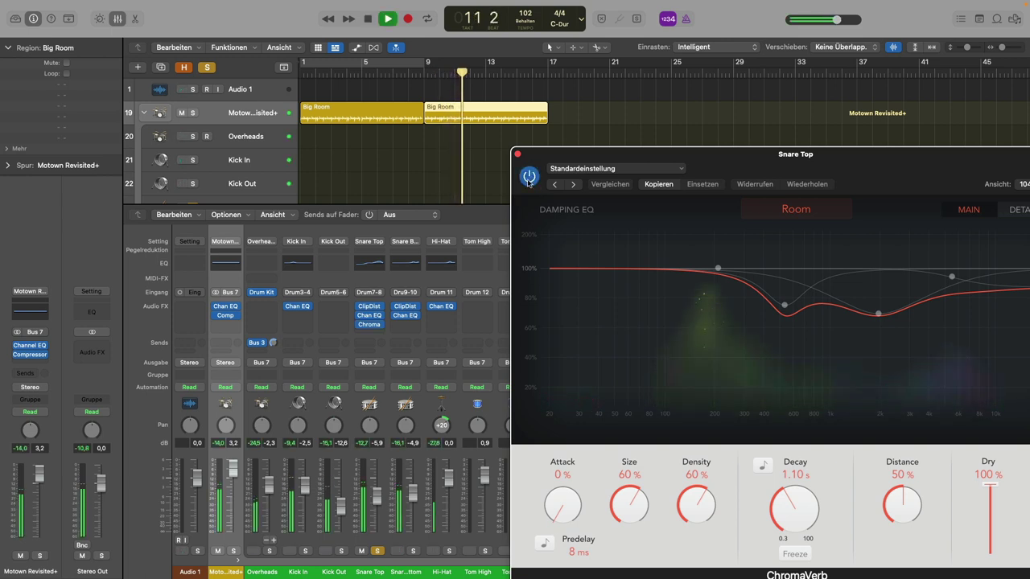
key(space)
click(529, 178)
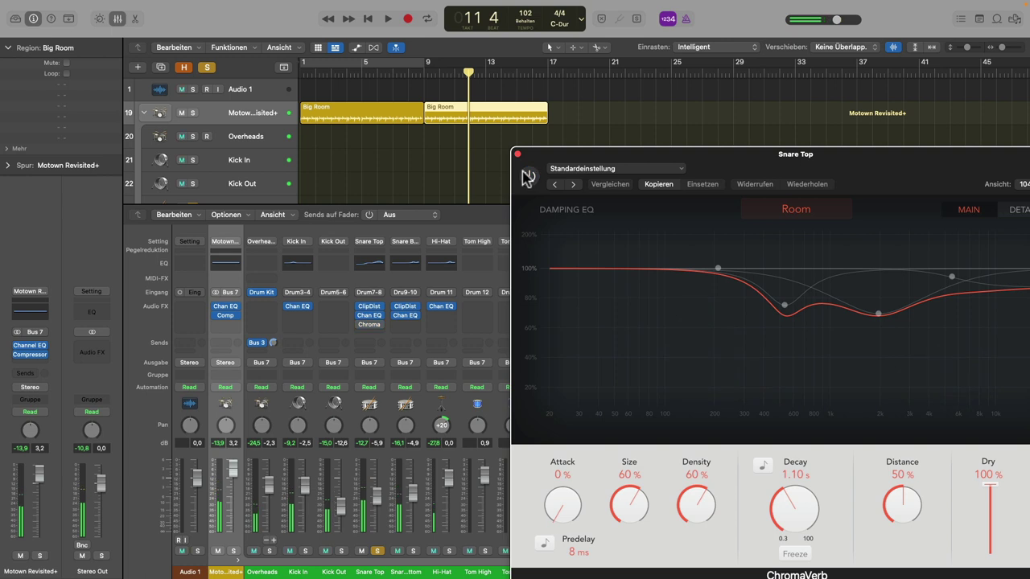
Close the ChromaVerb window, remove the plug-in from the Snare Top channel, and hide the mixer.
click(519, 155)
click(385, 330)
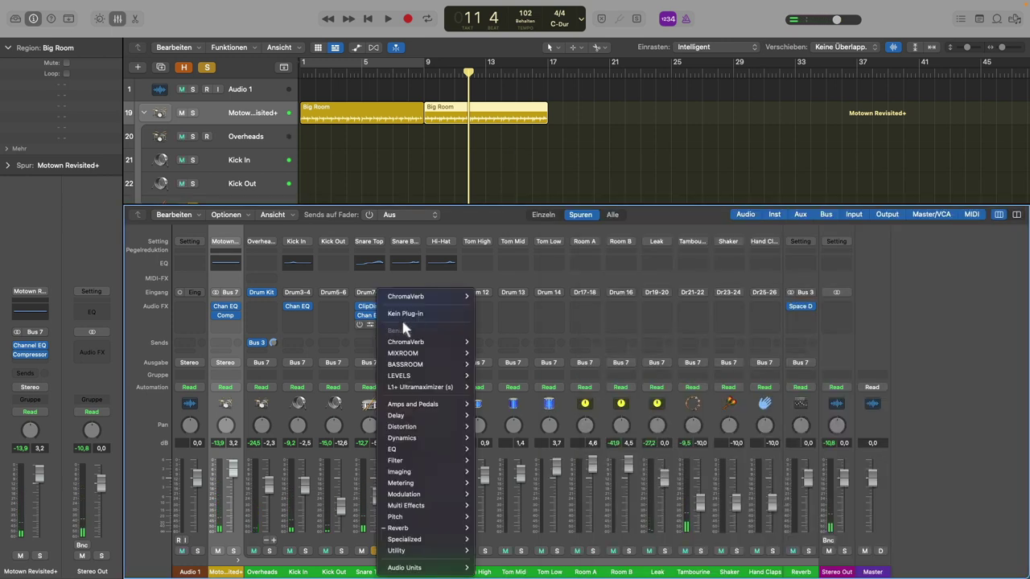
click(404, 313)
key(x)
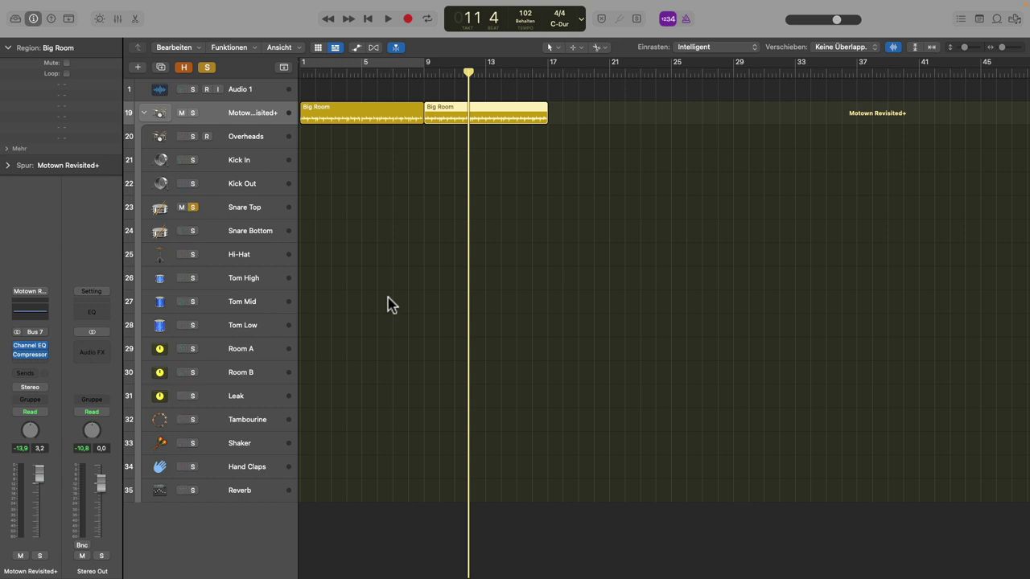
Select all channels of the Motown Revisited+ stack from Overheads to Reverb and turn off Snare Top's solo.
click(143, 112)
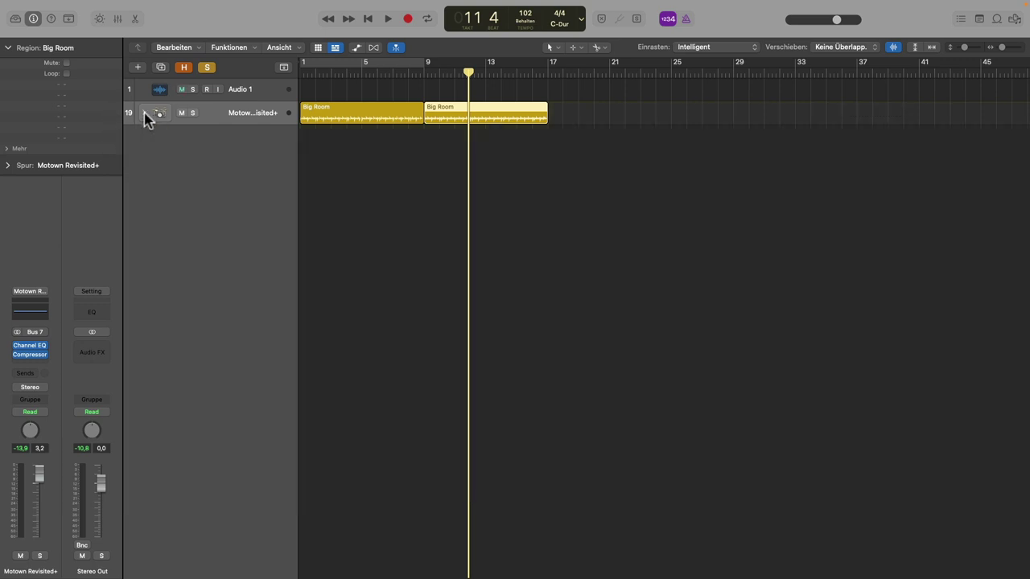
click(535, 164)
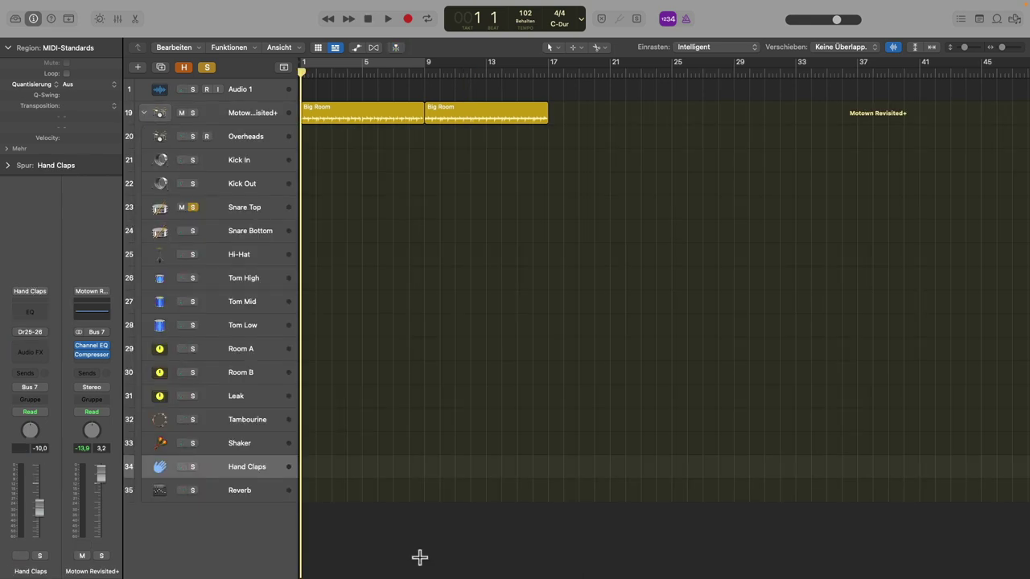
click(266, 137)
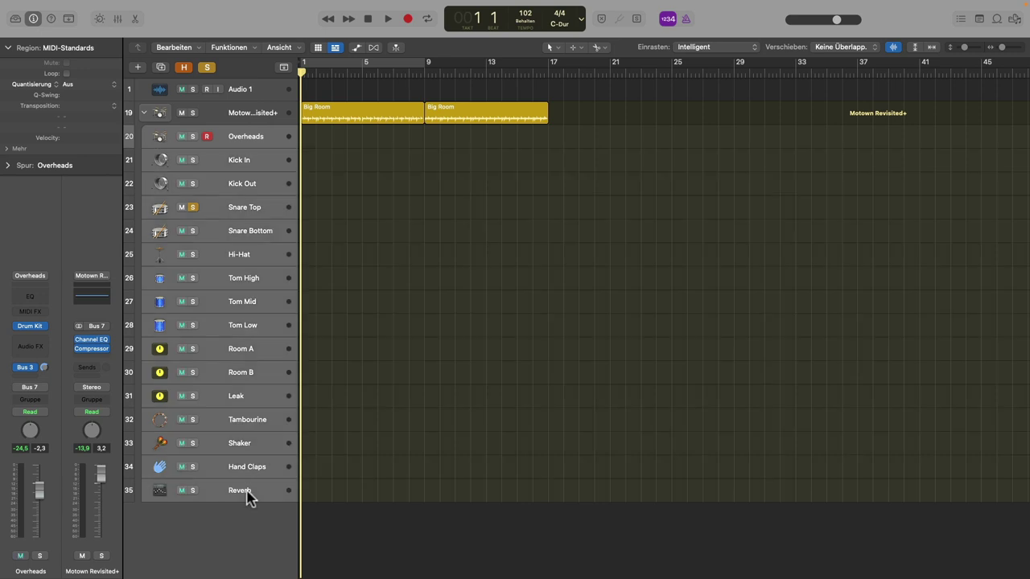
key(x)
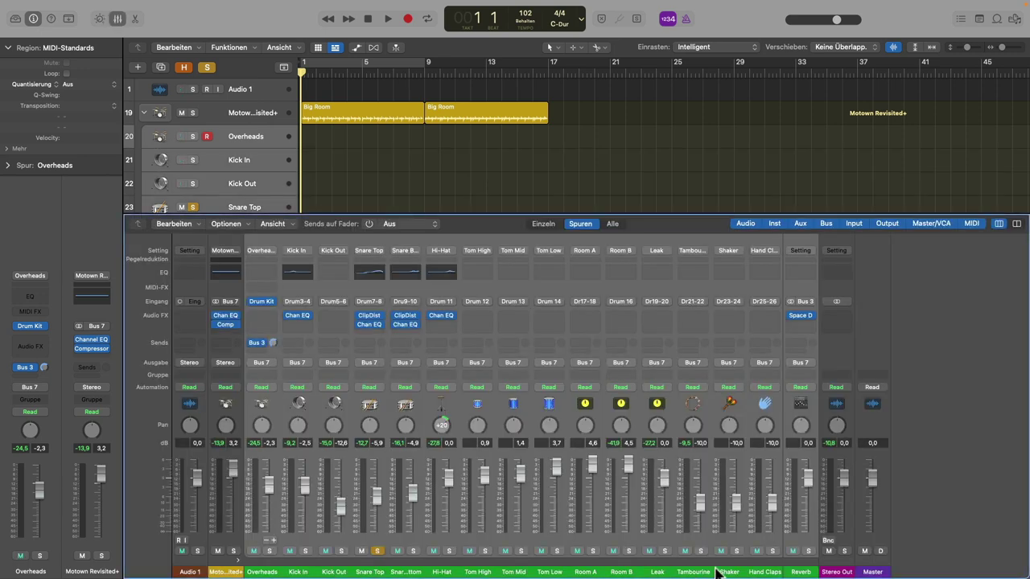
click(377, 551)
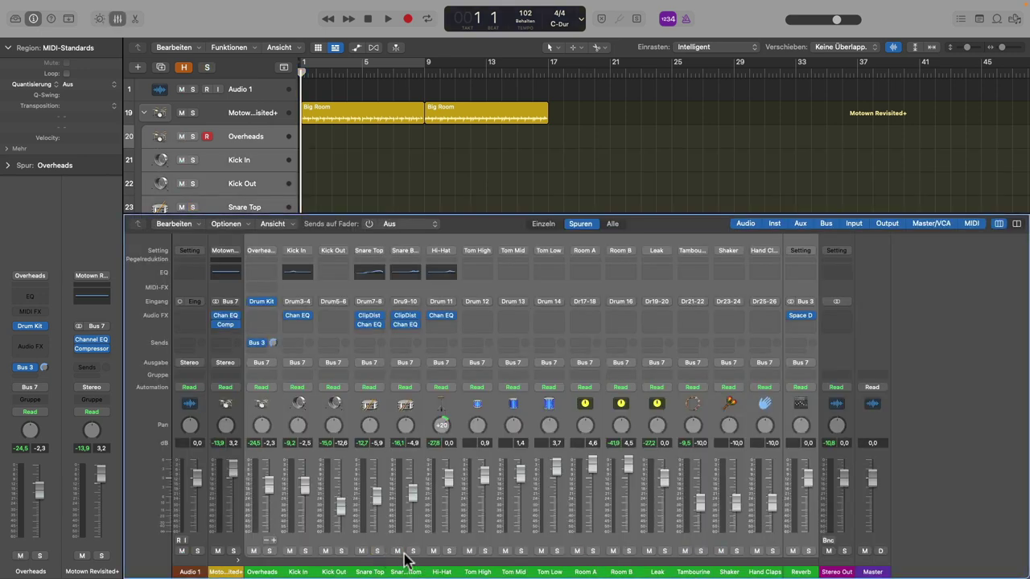
key(x)
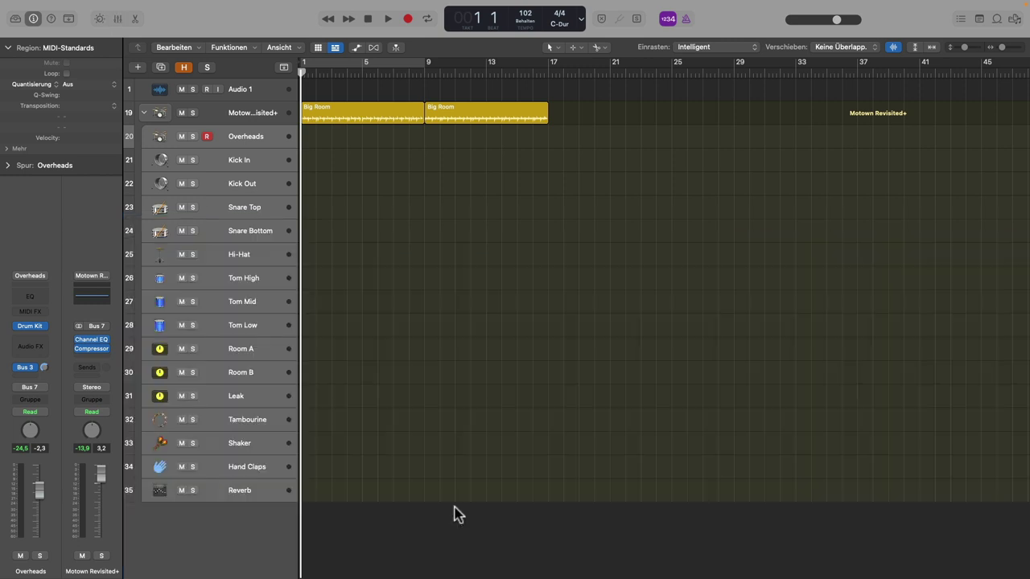
Set the cycle range to bars 1–17 over both drummer regions and start exporting the 16 selected tracks as audio files.
click(378, 65)
drag(420, 64, 549, 148)
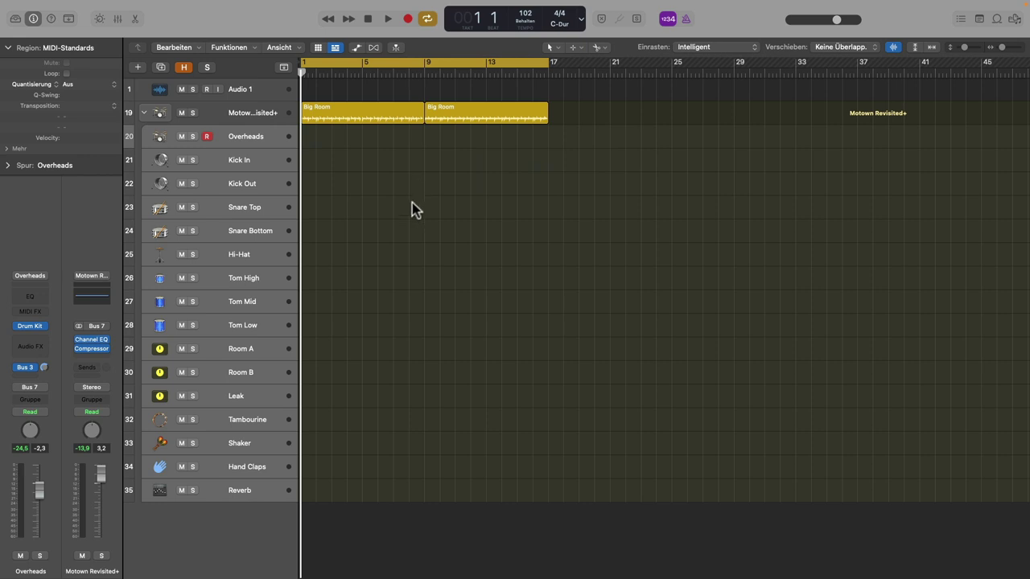
mouse_move(150, 3)
click(86, 6)
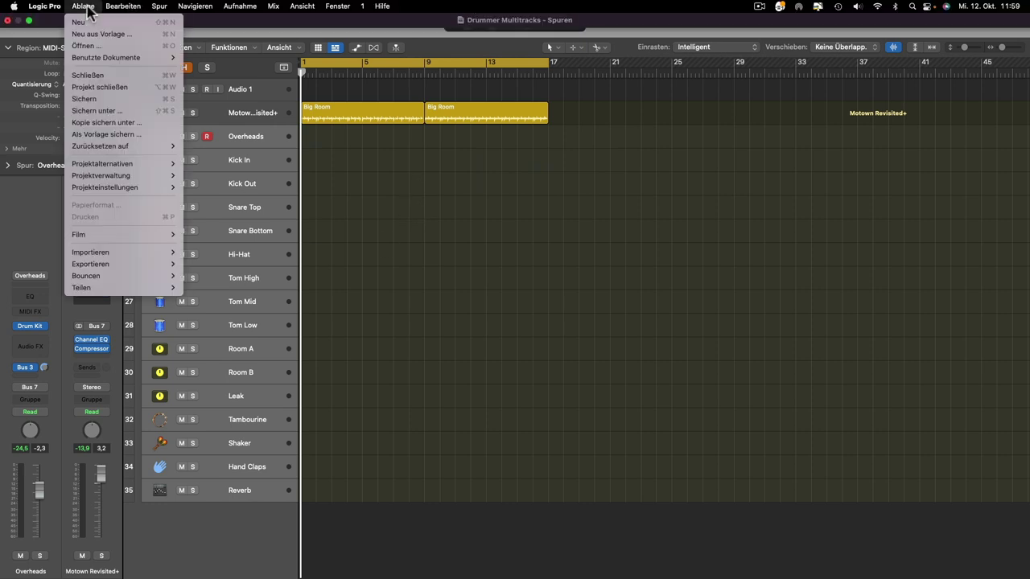
mouse_move(107, 270)
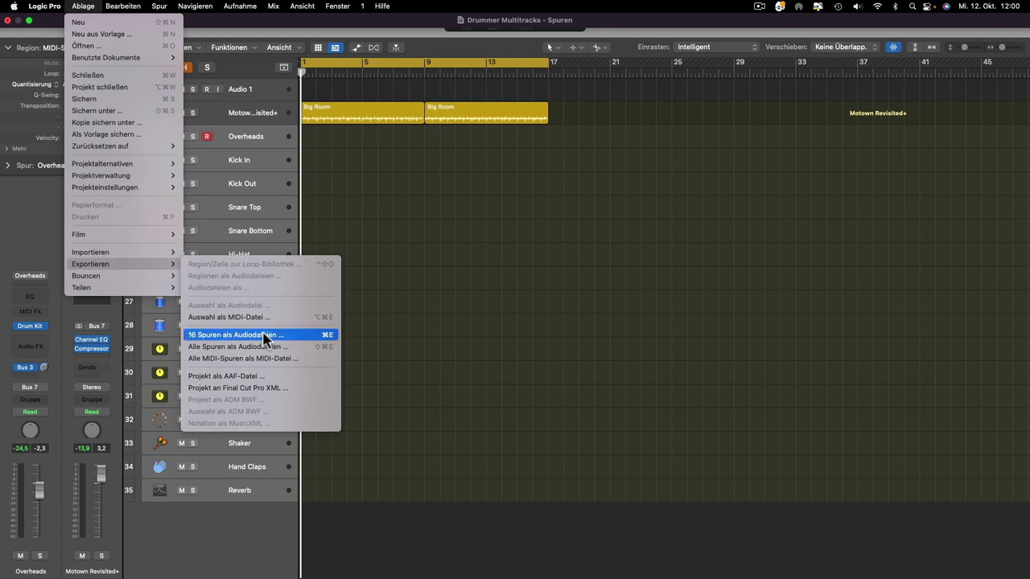
click(377, 520)
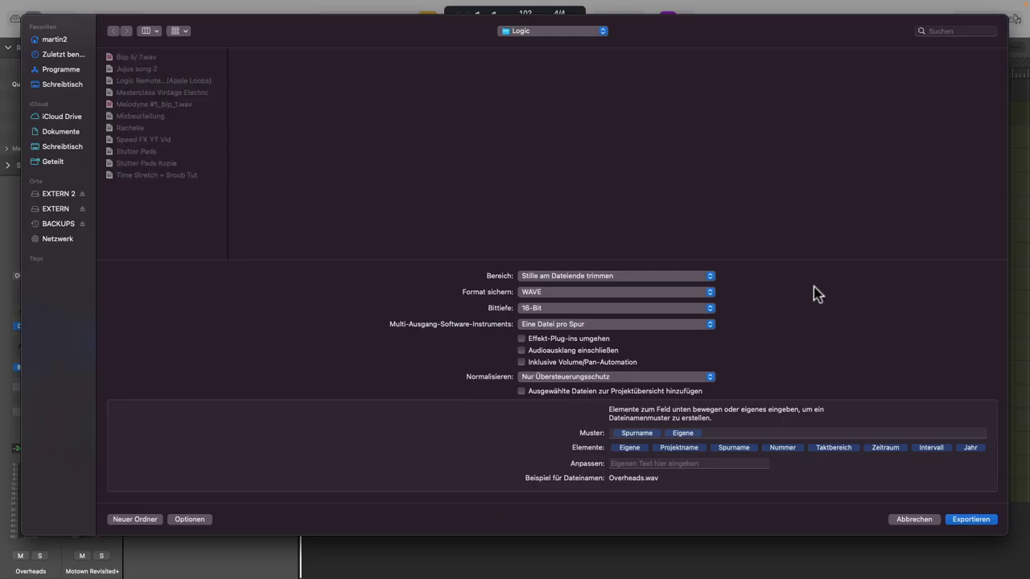
Set the export range to "Nur Cycle-Bereich exportieren", keeping the WAVE format and "Nur Übersteuerungsschutz" normalization.
click(614, 276)
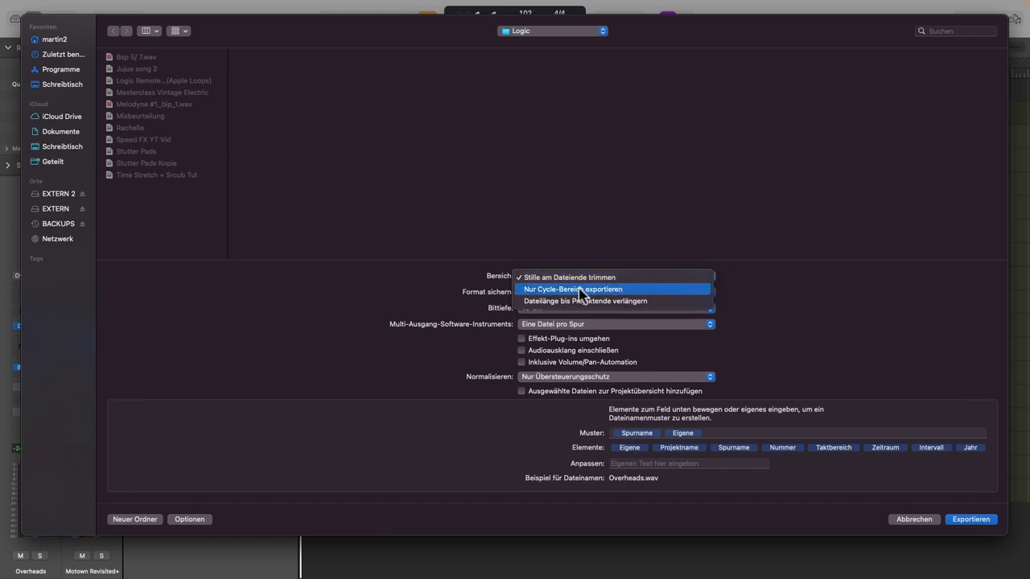
click(581, 293)
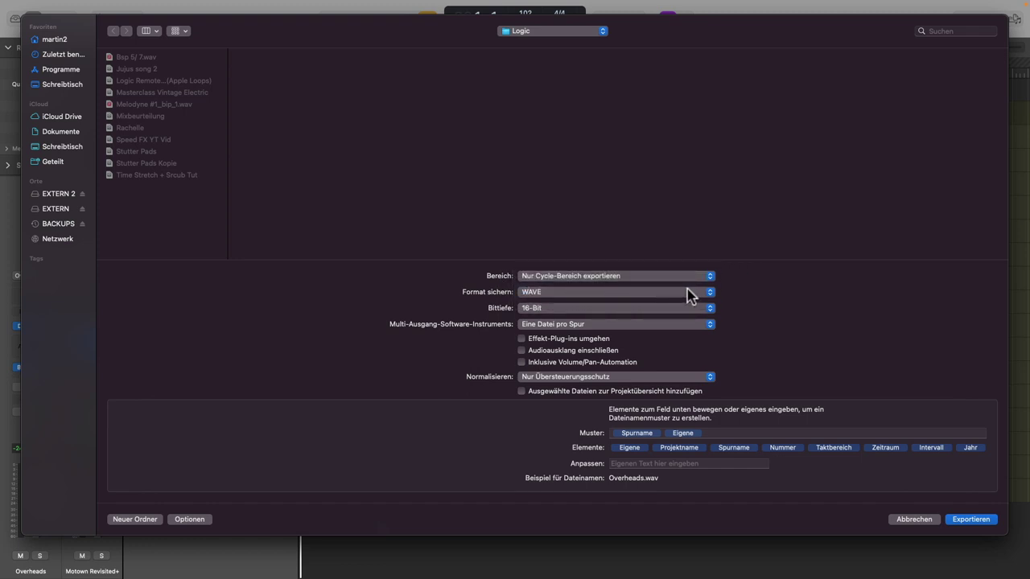
click(690, 294)
click(553, 296)
click(672, 377)
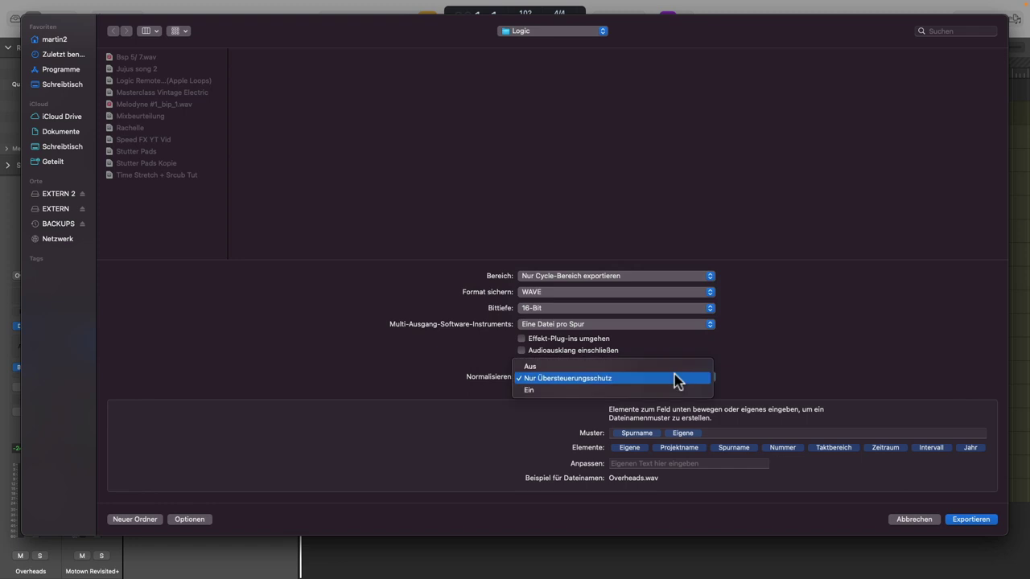
click(561, 378)
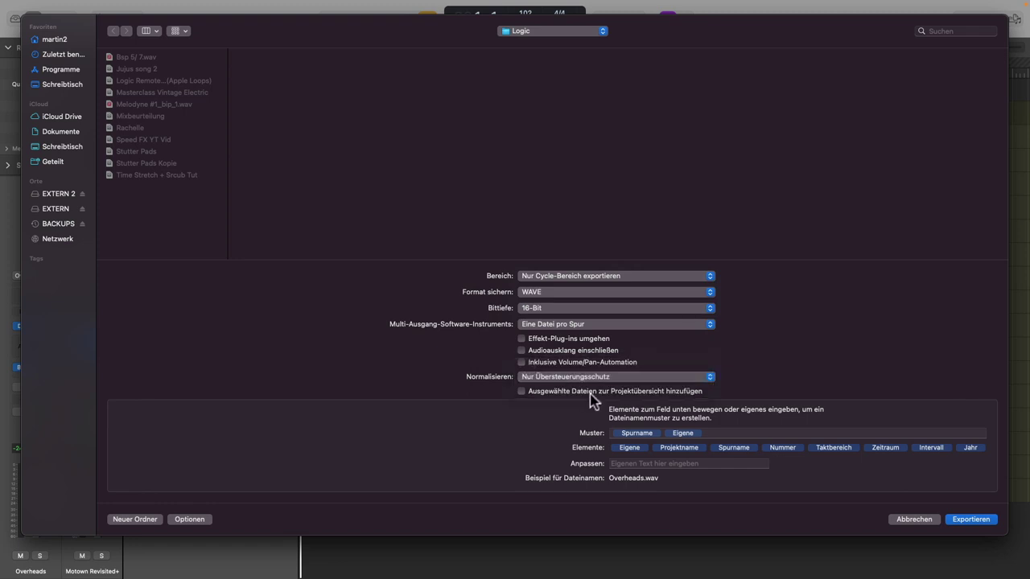
Choose the Bsp 1 folder on the Schreibtisch as the destination and export the tracks.
click(63, 84)
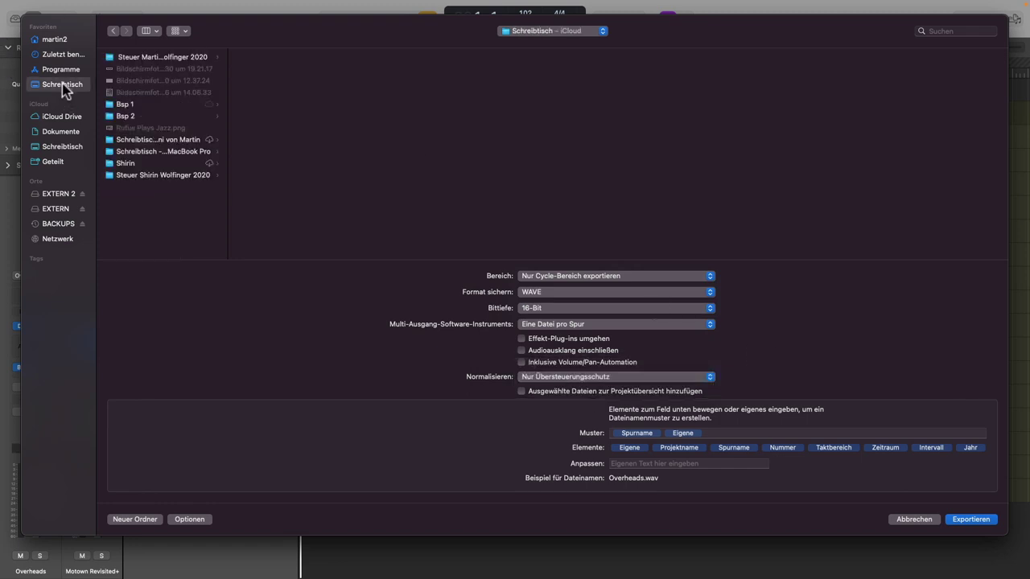
click(165, 105)
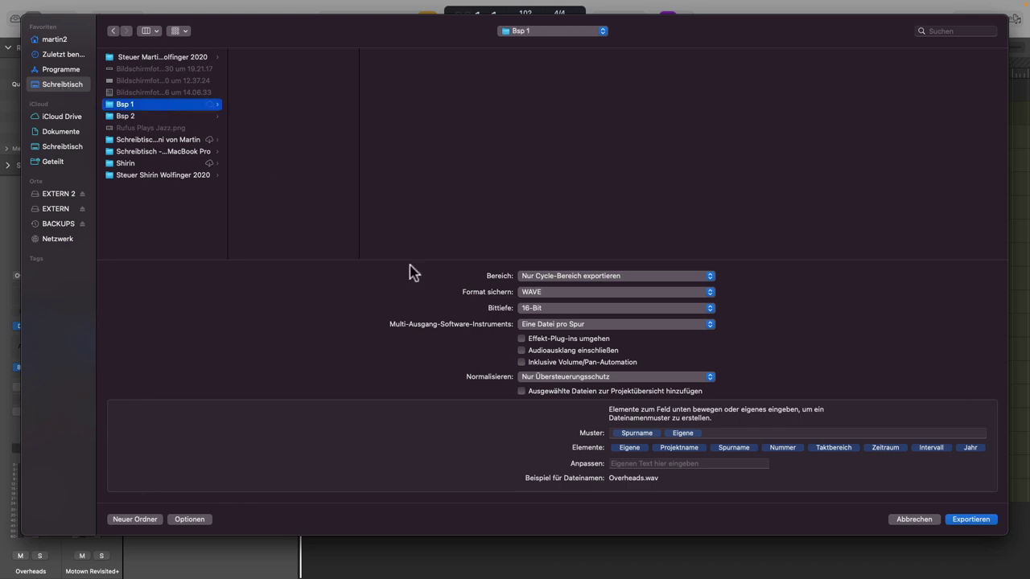
click(969, 519)
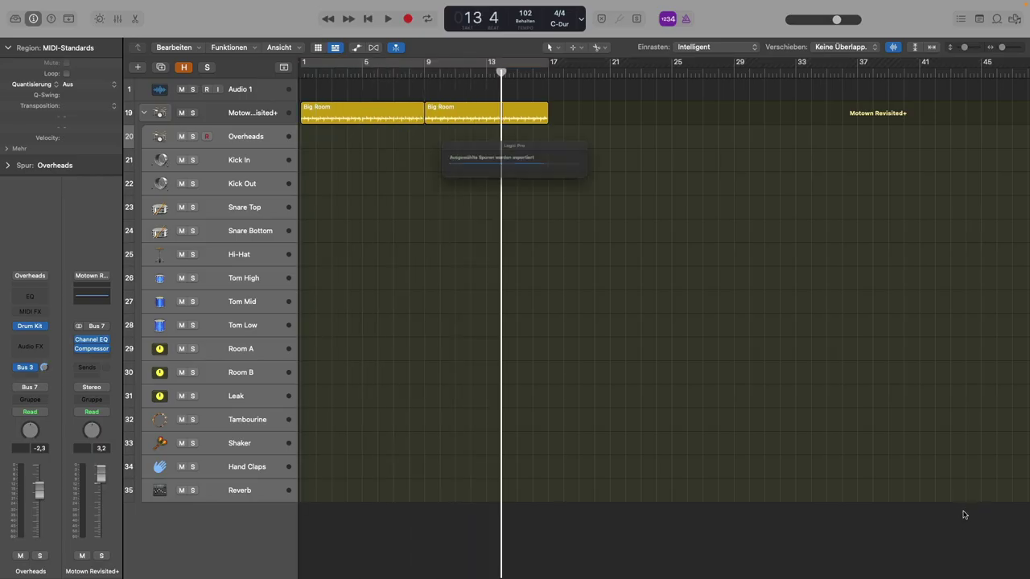
Delete the Motown Revisited+ stack together with its drummer regions and drum channels.
click(223, 115)
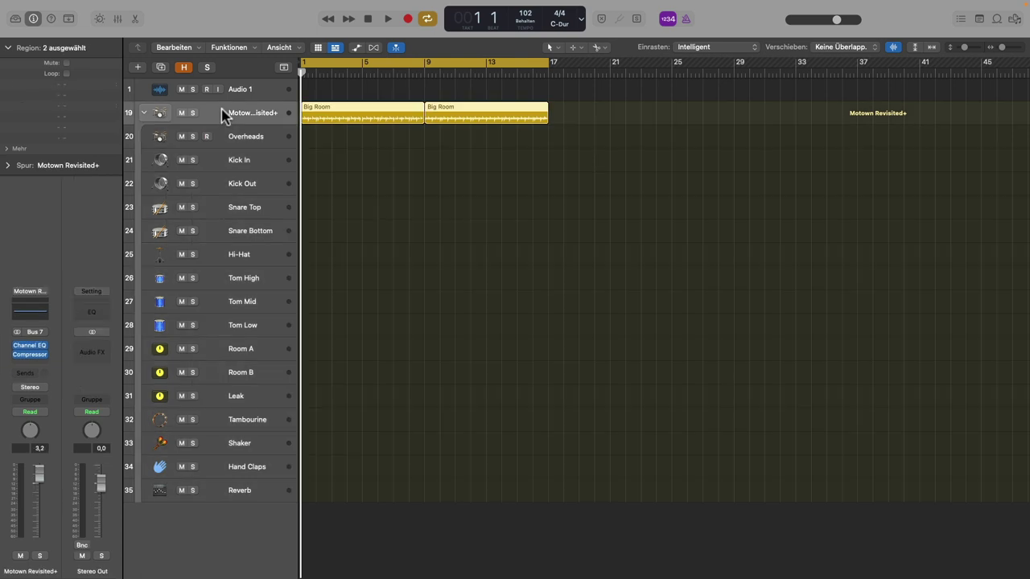
key(Delete)
key(super+BackSpace)
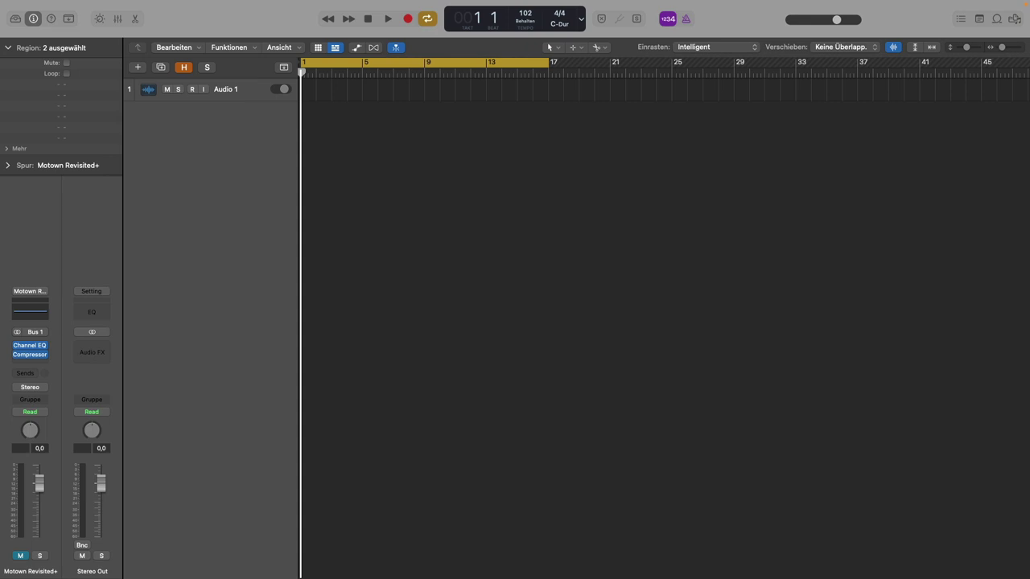
Import the exported drum audio files at bar 1, creating new tracks for them.
drag(1029, 236, 310, 235)
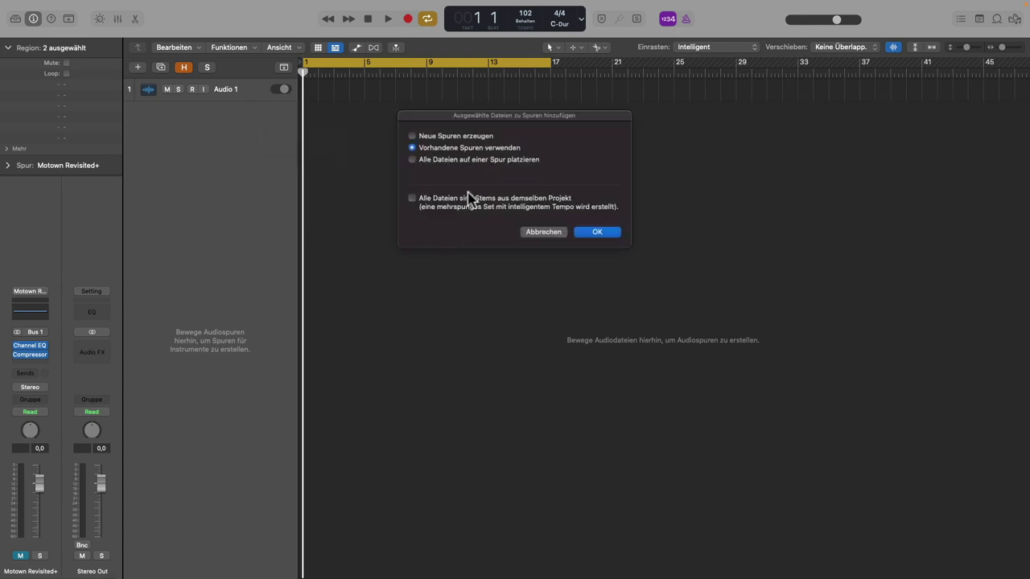
click(439, 136)
click(604, 235)
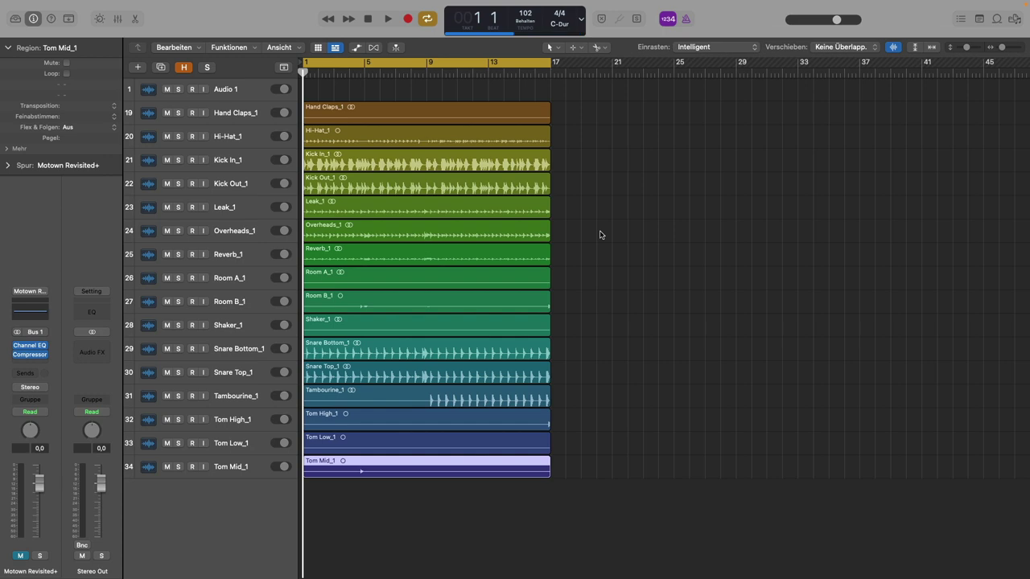
Fit all imported drum tracks in view and examine their waveforms for tracks without any signal.
key(x)
key(x)
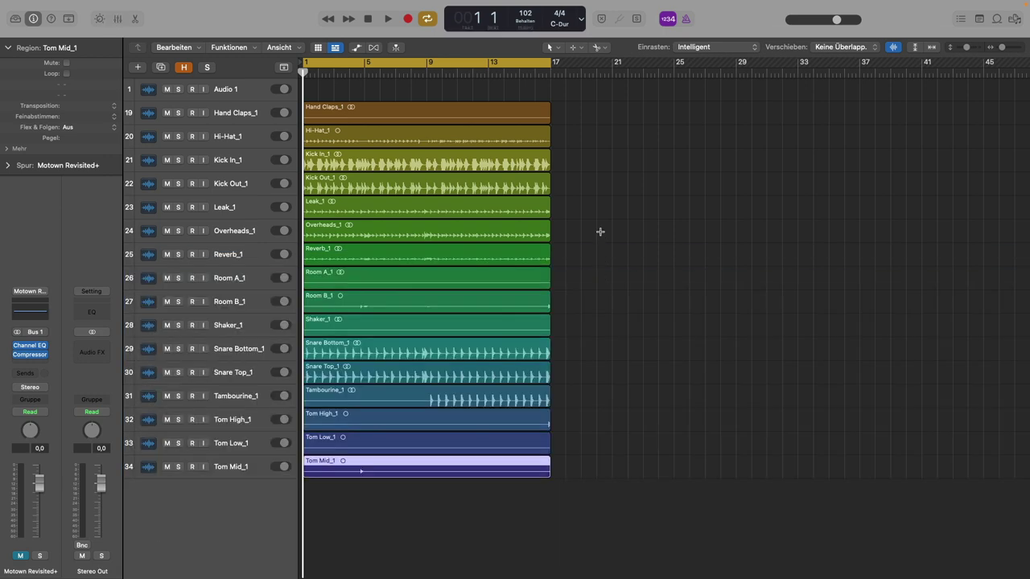
key(z)
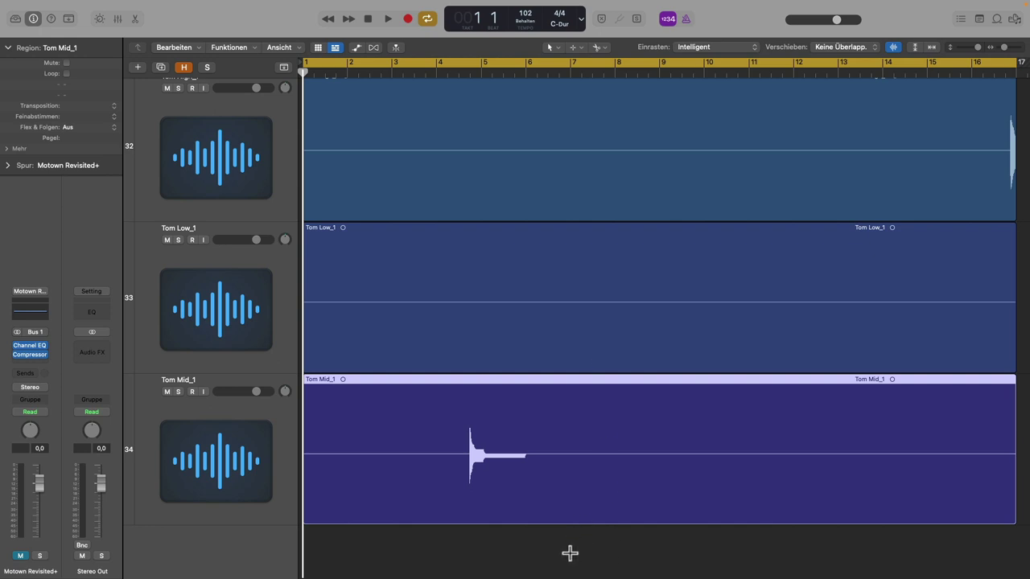
click(568, 552)
key(z)
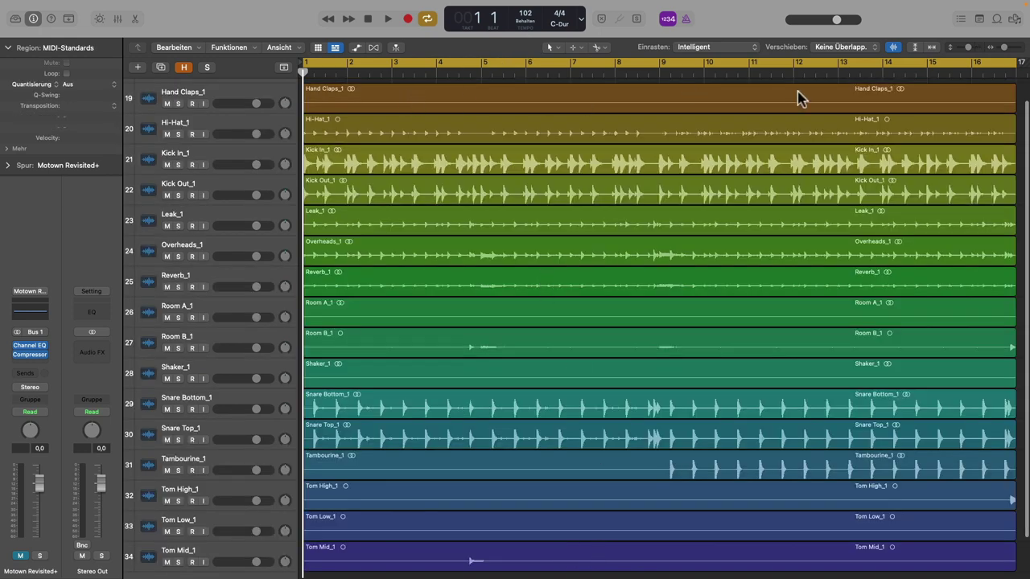
key(super+Left)
key(super+Left)
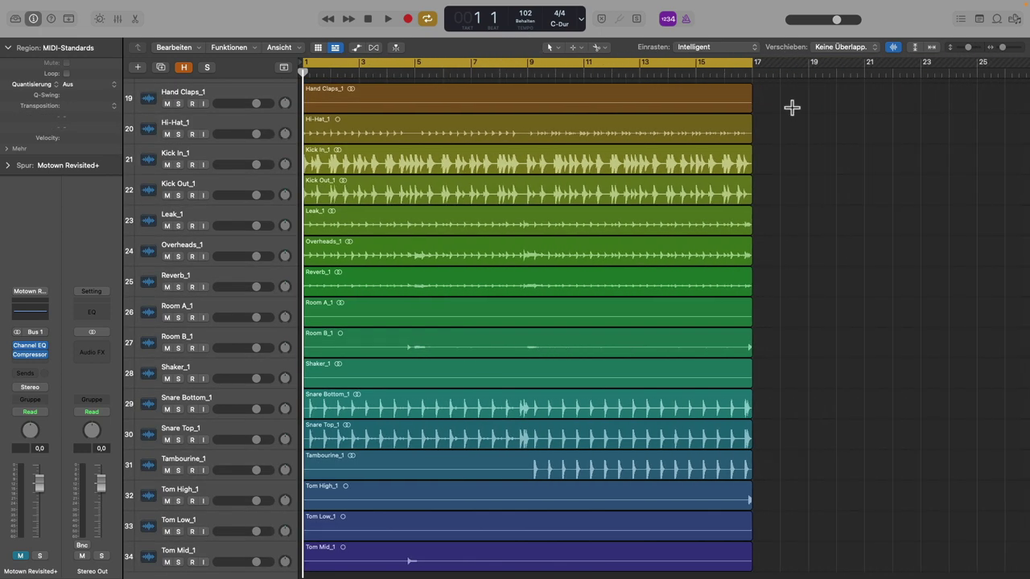
Delete the silent Hand Claps_1, Room A_1 and Shaker_1 regions along with their tracks.
click(240, 96)
key(Delete)
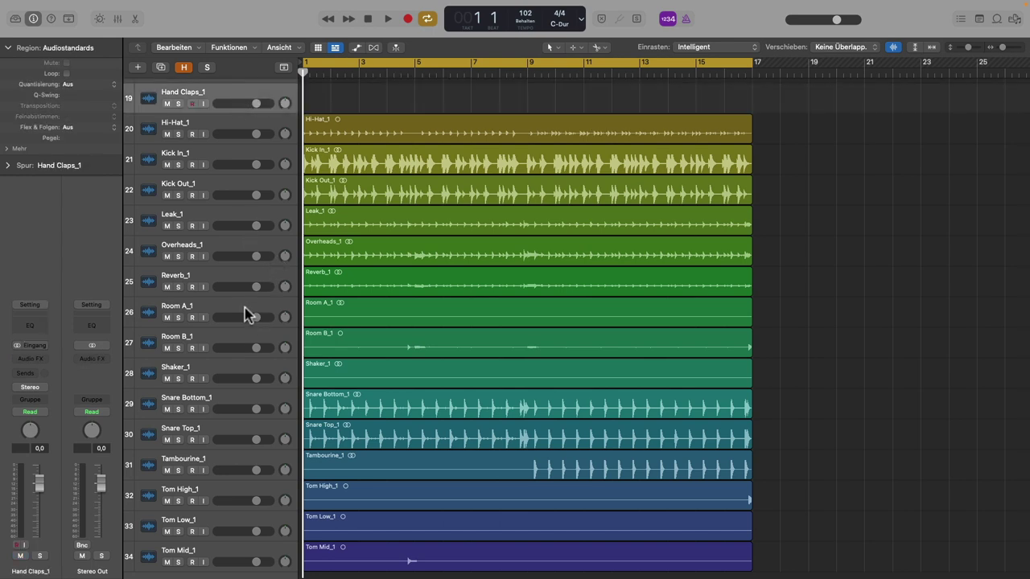
click(245, 312)
key(Delete)
click(243, 374)
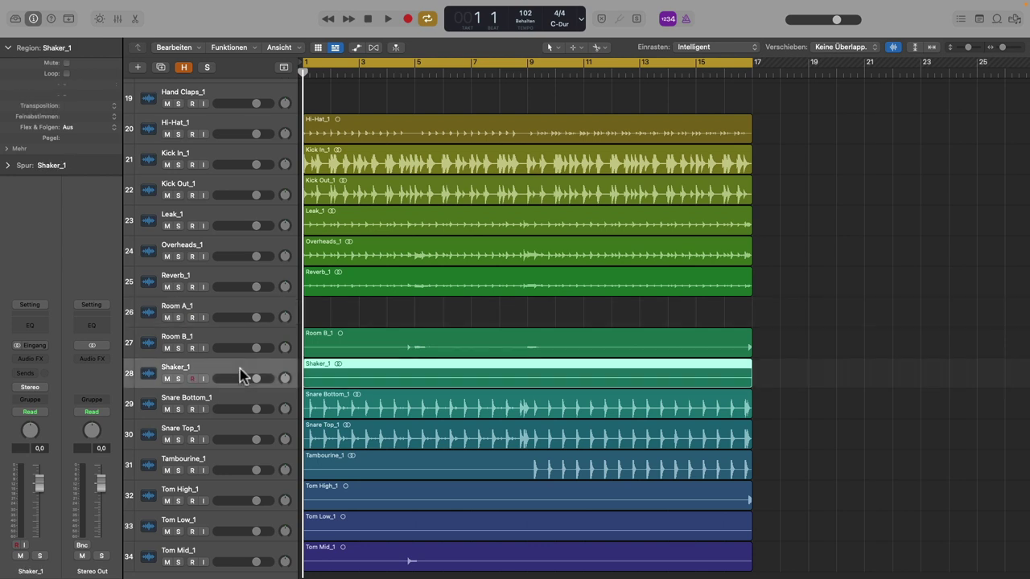
key(Delete)
key(Delete)
click(240, 312)
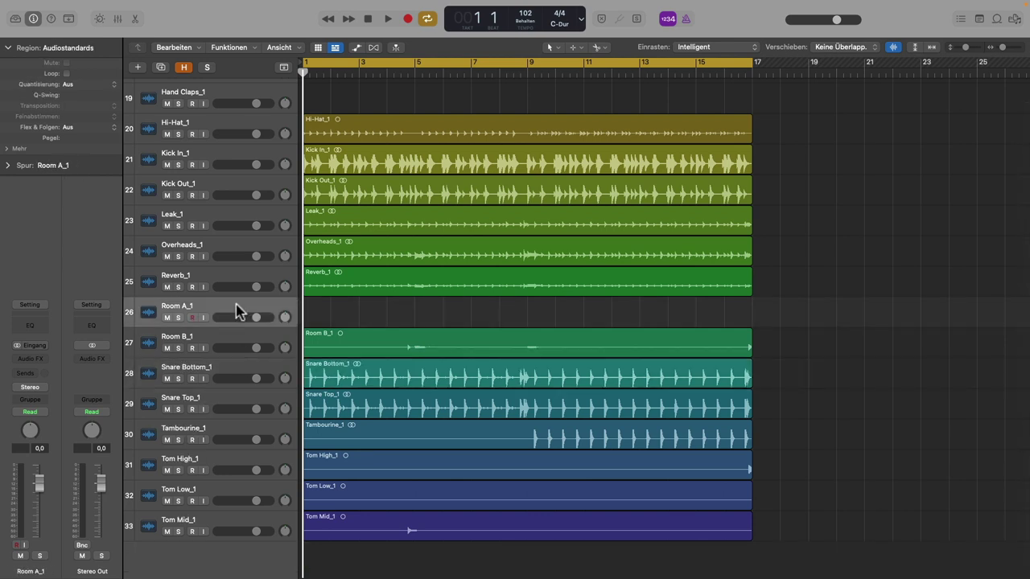
key(Delete)
click(274, 114)
key(Delete)
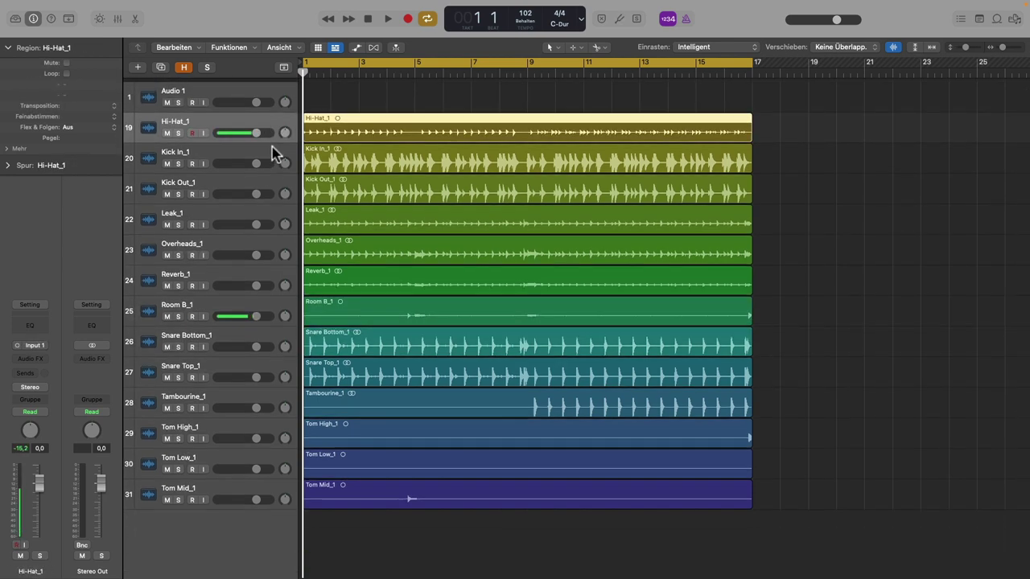
Delete the Tom Low_1 and Tom High_1 regions along with their tracks.
click(248, 454)
key(Delete)
key(Delete)
click(258, 427)
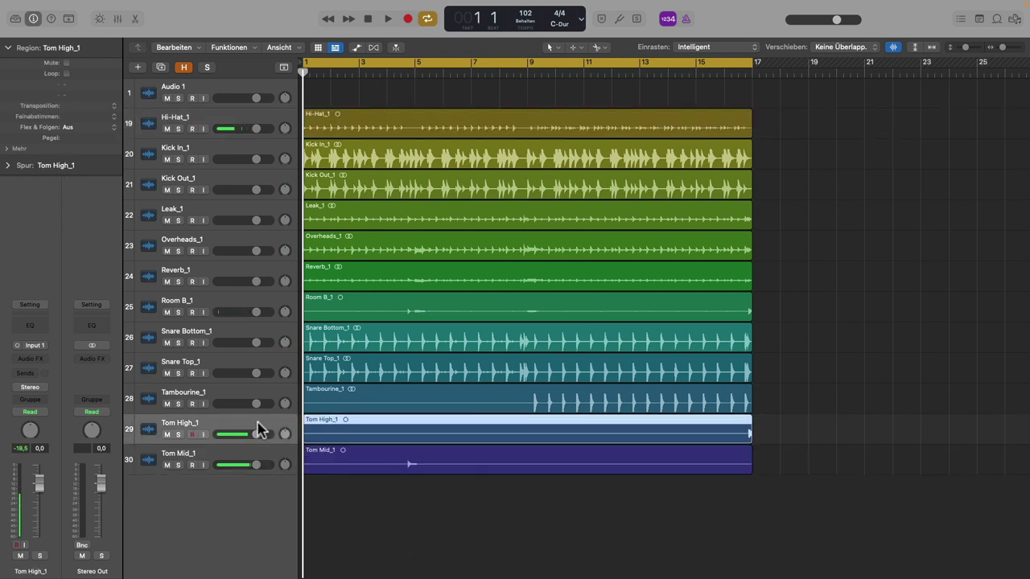
key(Delete)
key(Delete)
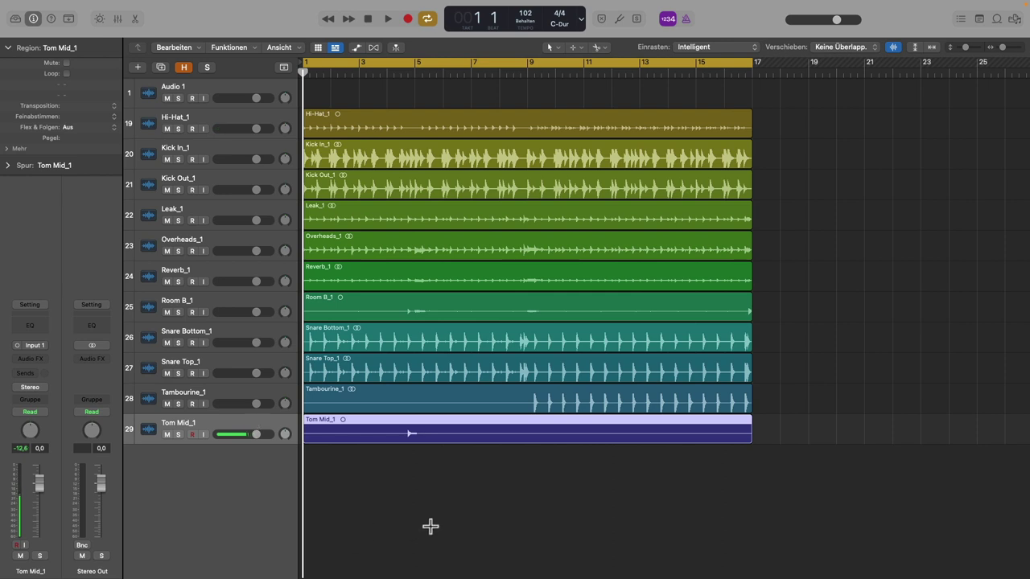
Play the imported drum tracks and check their levels in the mixer.
key(space)
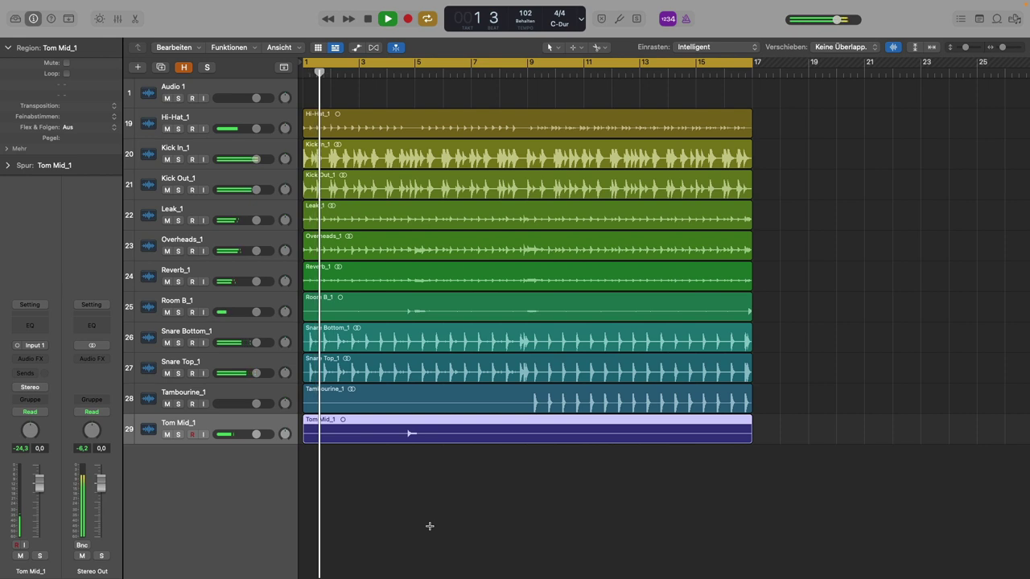
key(x)
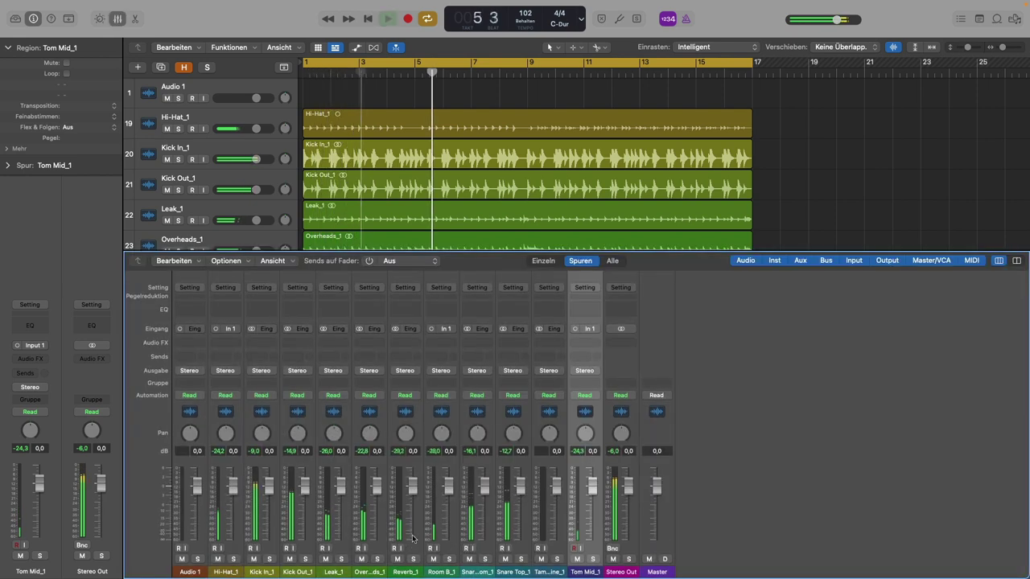
key(space)
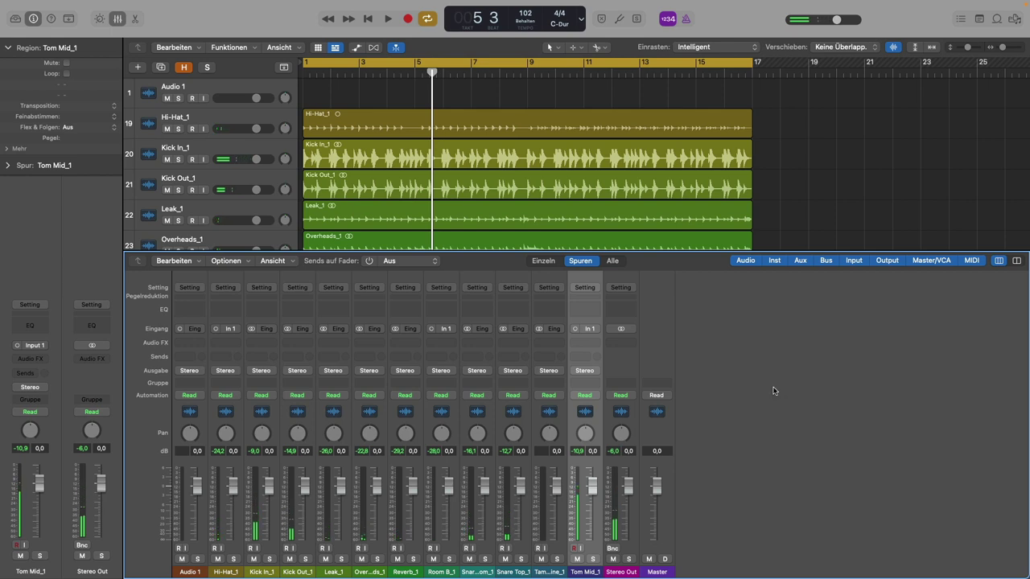
key(x)
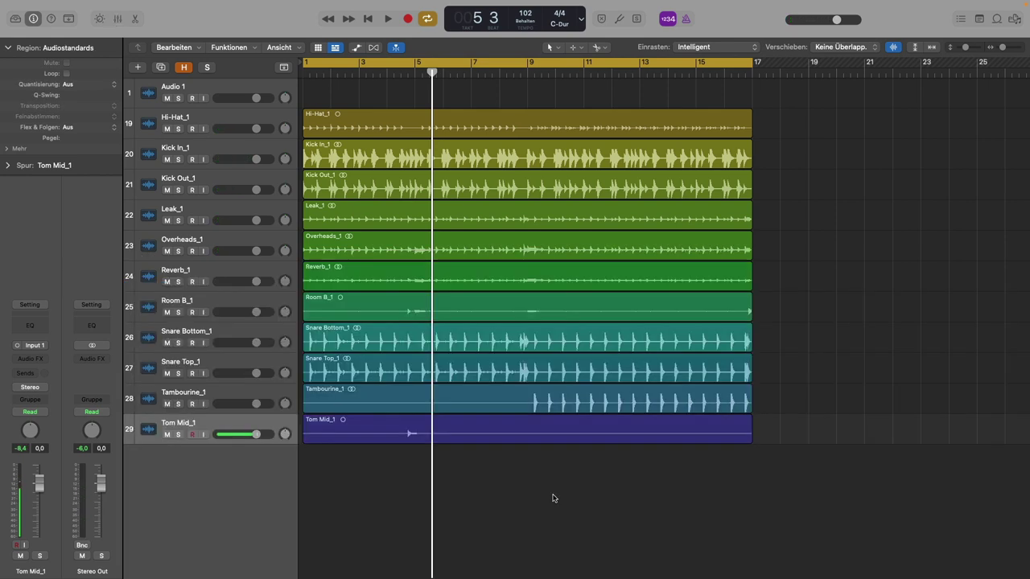
Delete the empty Audio 1 track and group the tracks from Hi-Hat_1 through Tom Mid_1 into a summing stack.
click(278, 93)
key(super+BackSpace)
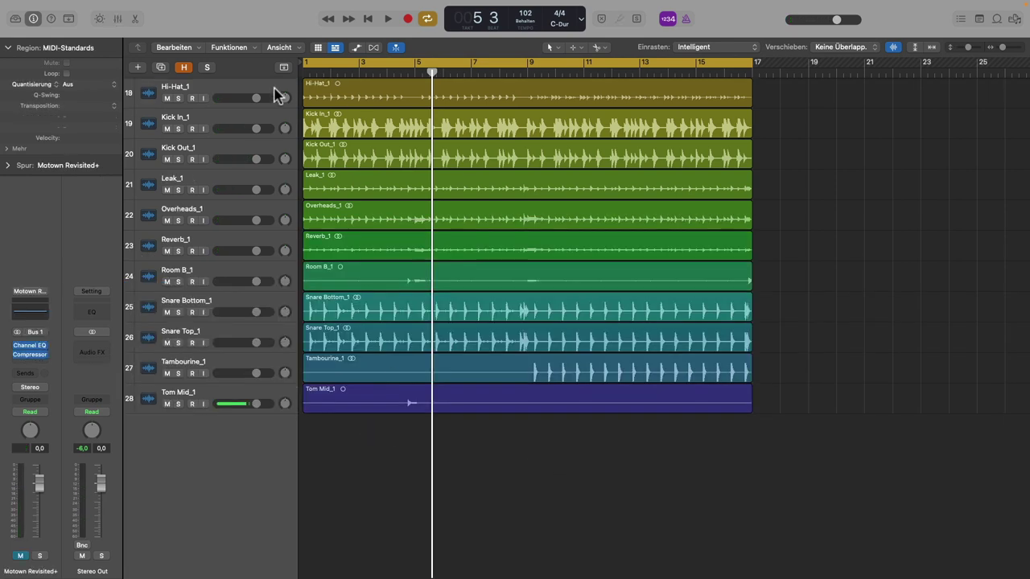
click(250, 92)
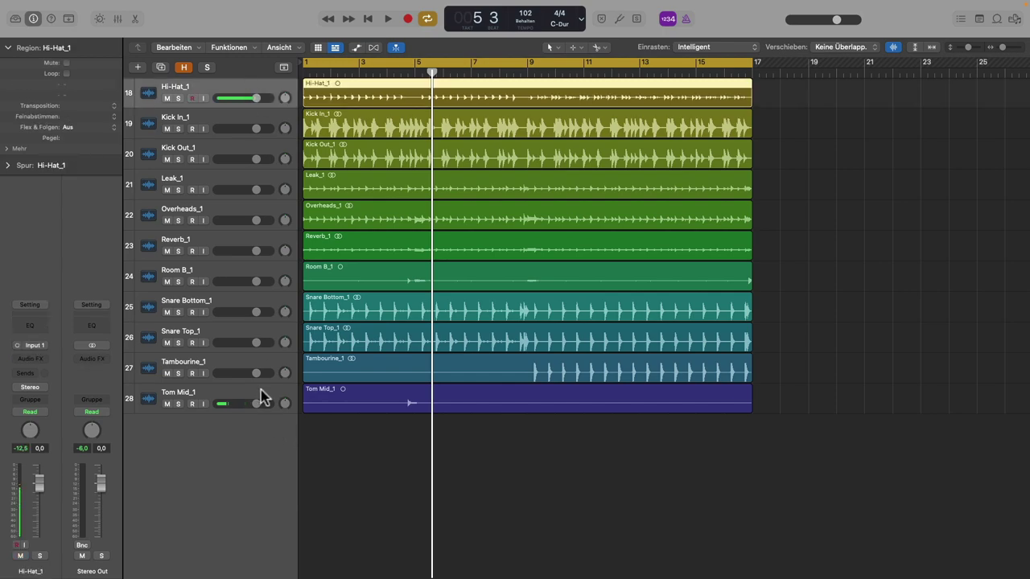
shift+click(262, 396)
key(shift+super+d)
click(598, 352)
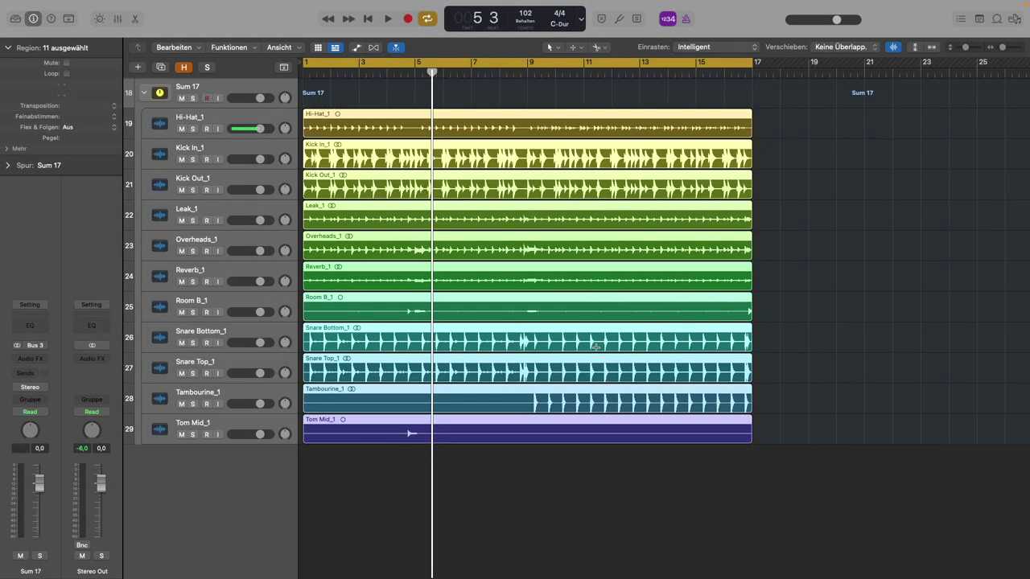
Rename the summing stack as DRUMS.
click(200, 91)
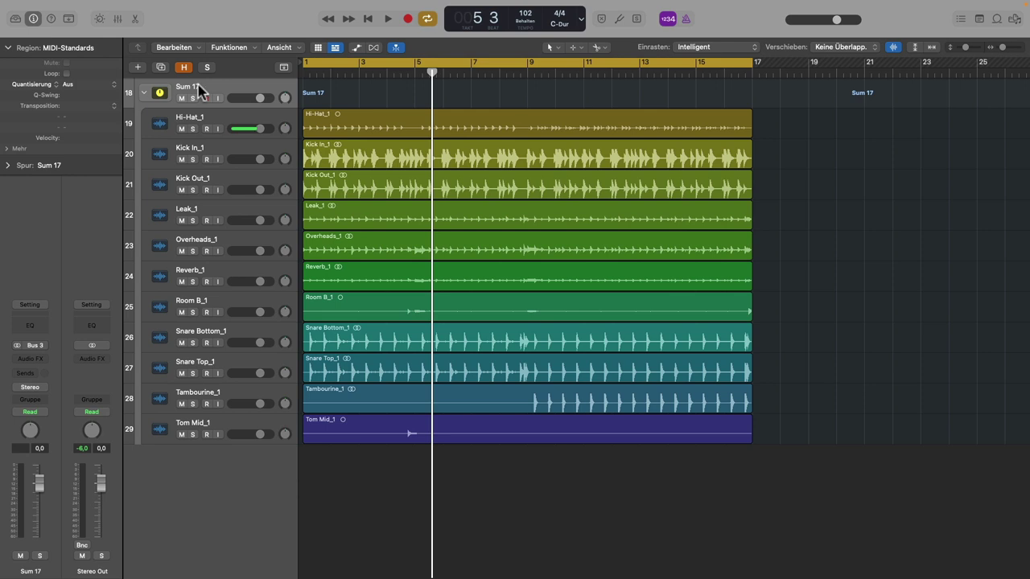
double_click(219, 85)
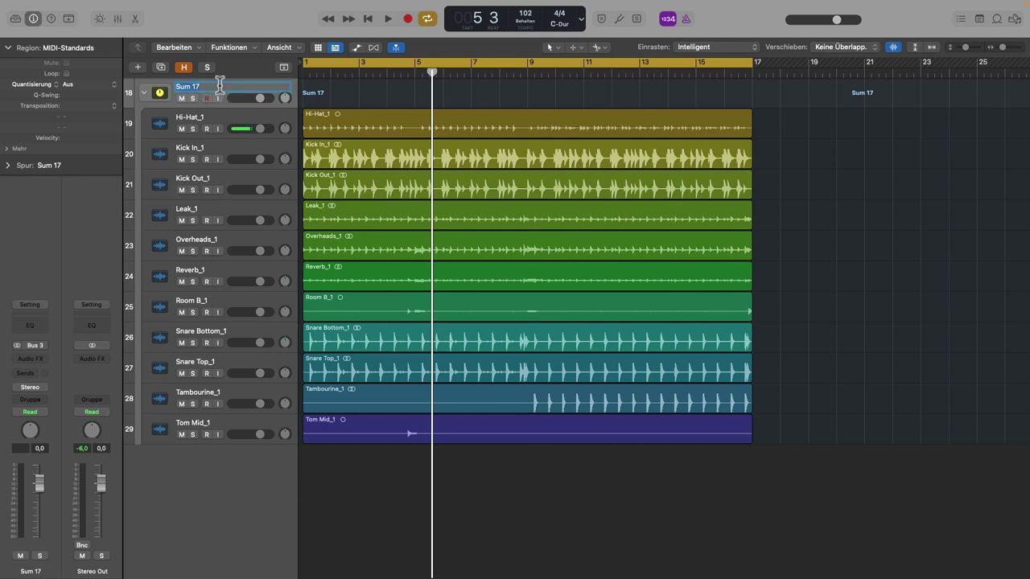
text(DRUMS)
key(Return)
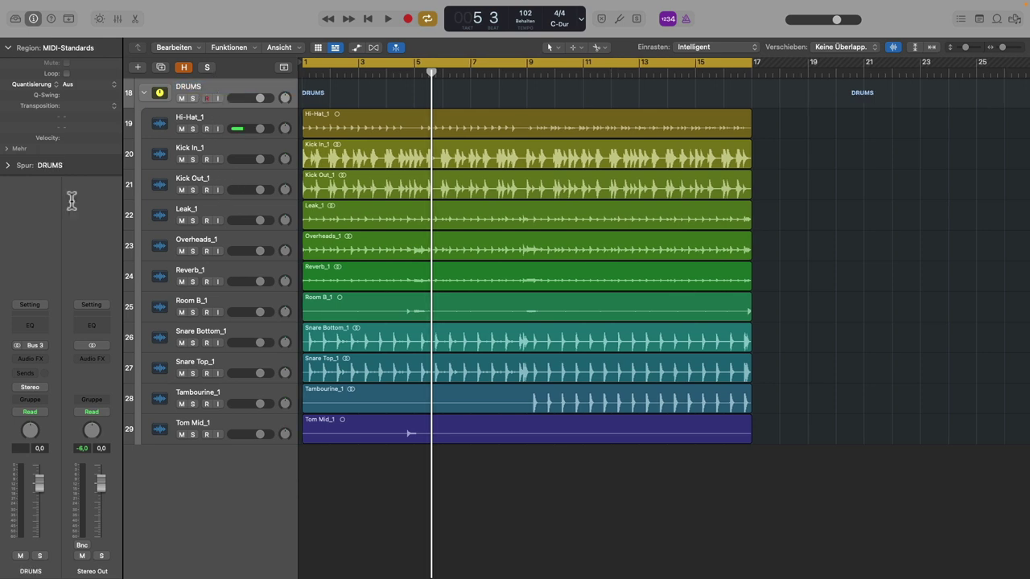
Insert a Compressor on the DRUMS stack and adjust its distortion while the drums play from bar 1.
click(30, 359)
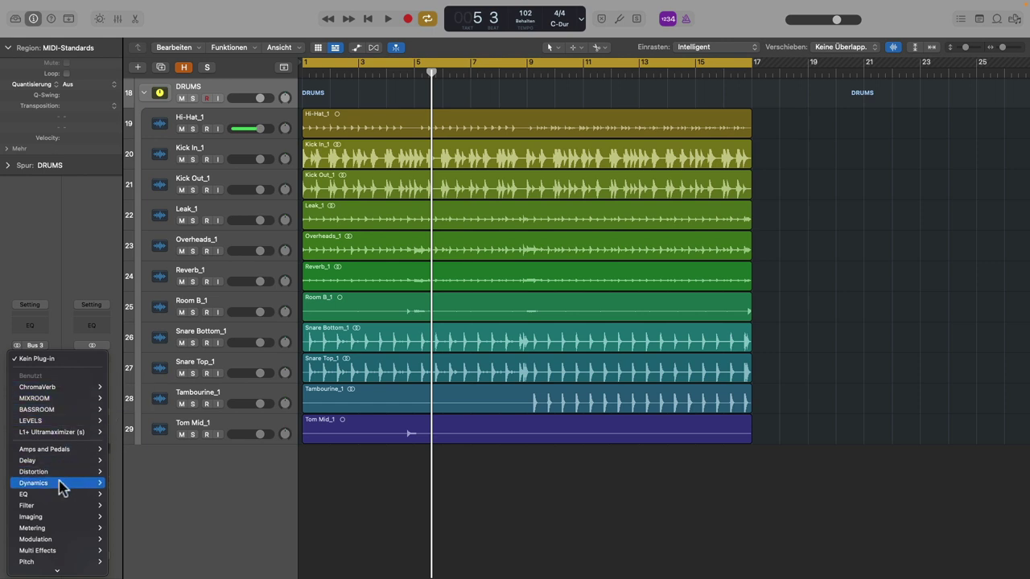
mouse_move(76, 484)
click(195, 494)
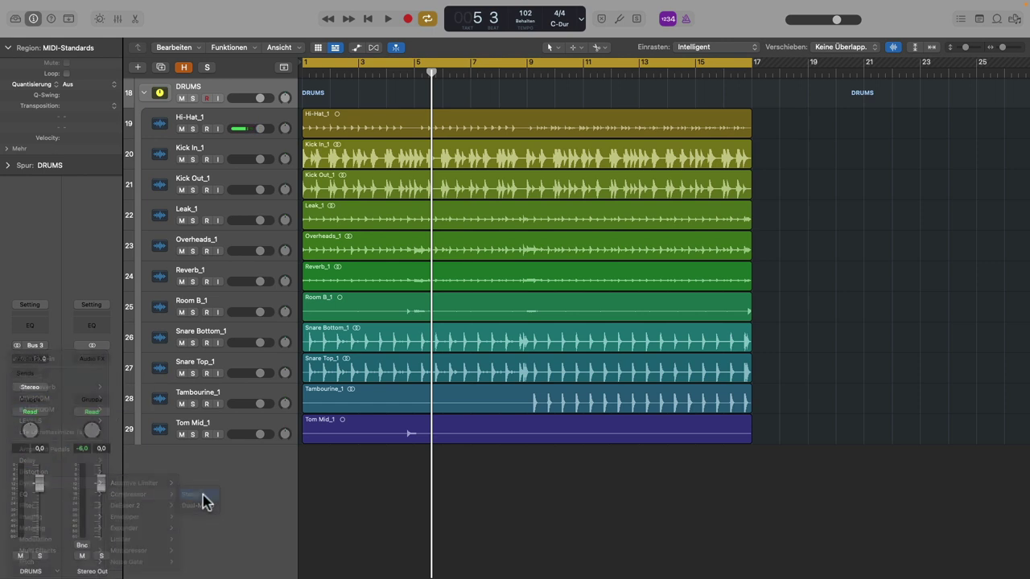
key(Return)
key(space)
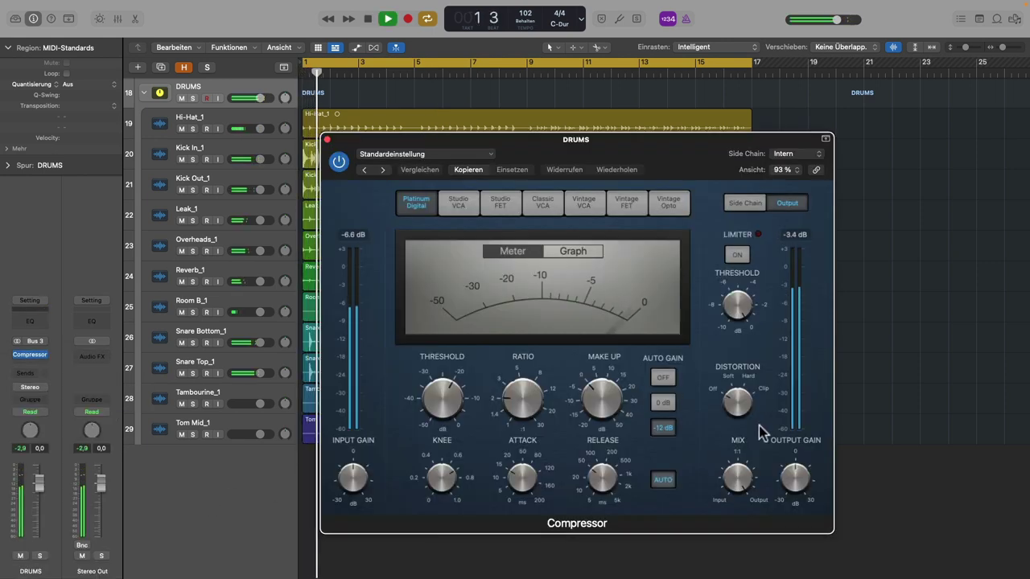
drag(736, 402, 722, 389)
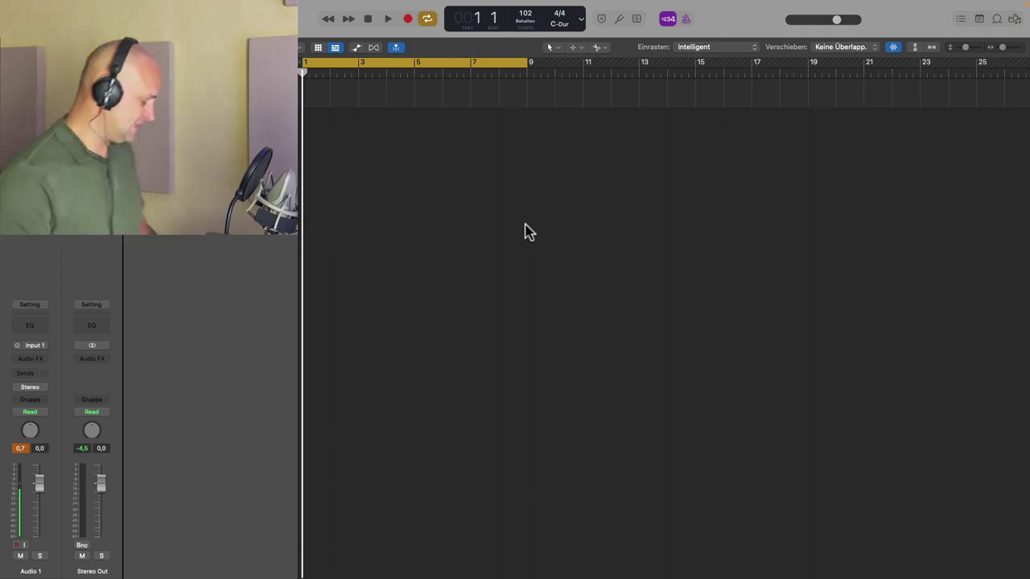
Create a Drummer track with the Electronic genre and Output 1 + 2.
key(alt+super+n)
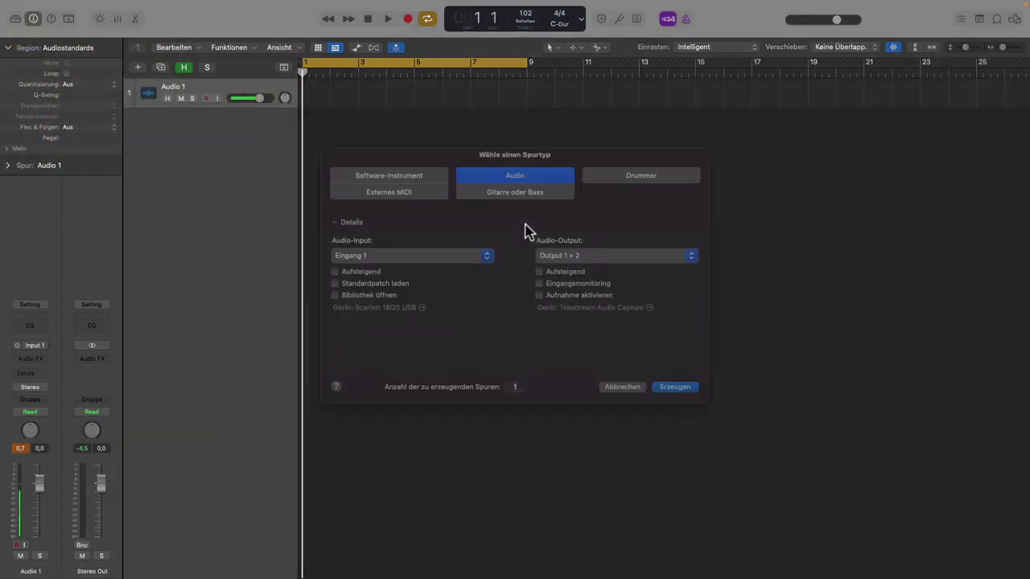
click(669, 192)
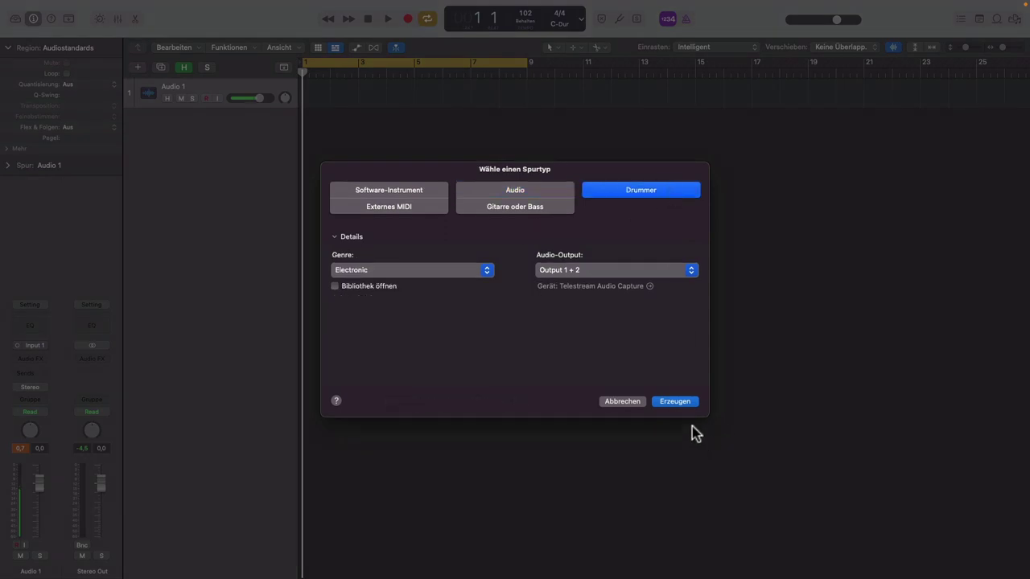
click(677, 403)
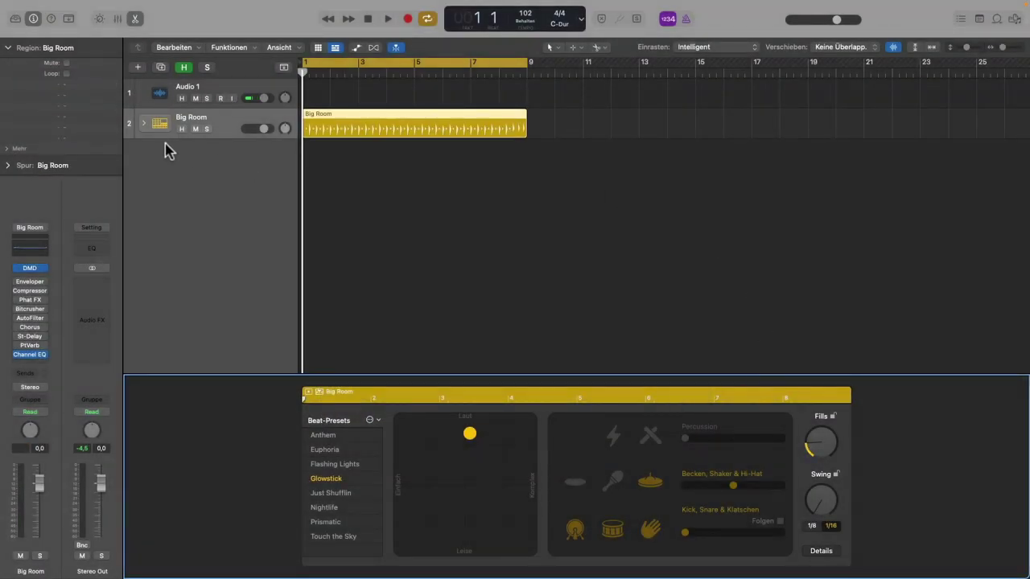
Replace the new drummer track's sound with the Portland patch from the Drum Kit category.
key(y)
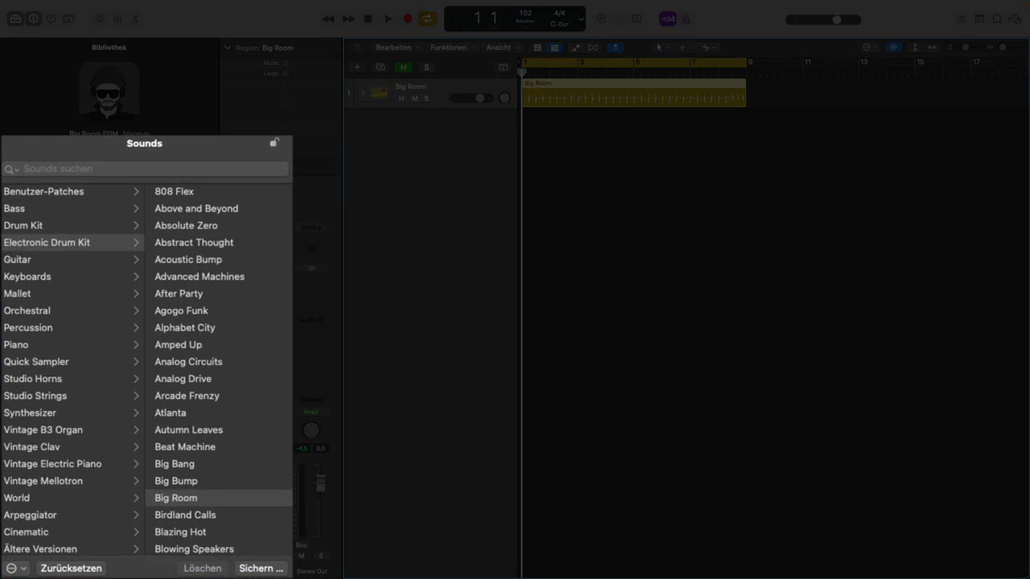
click(74, 224)
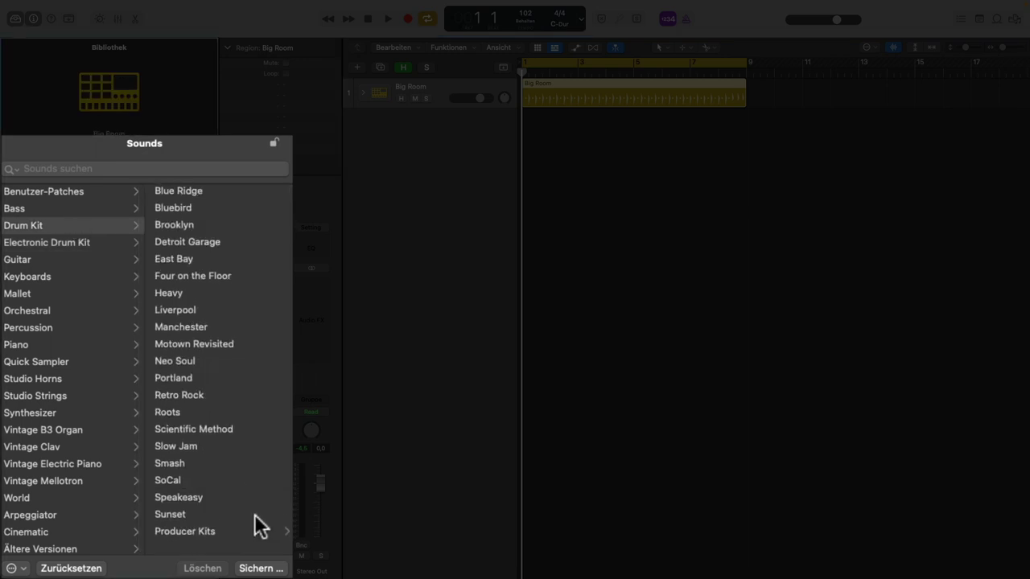
click(226, 376)
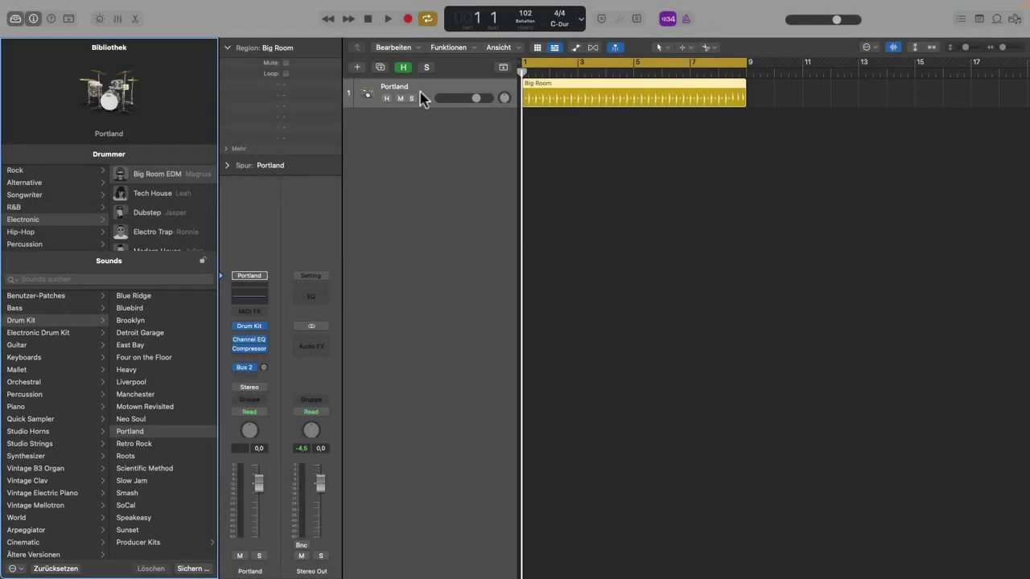
Switch the Portland track's Drum Kit Designer instrument from stereo to its multi-output version.
click(271, 327)
mouse_move(369, 172)
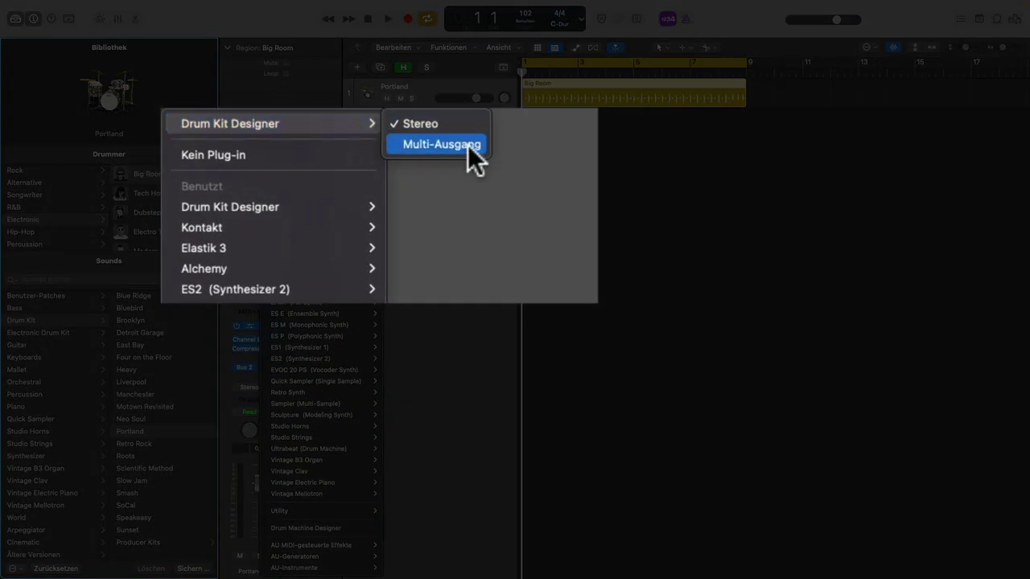
click(468, 145)
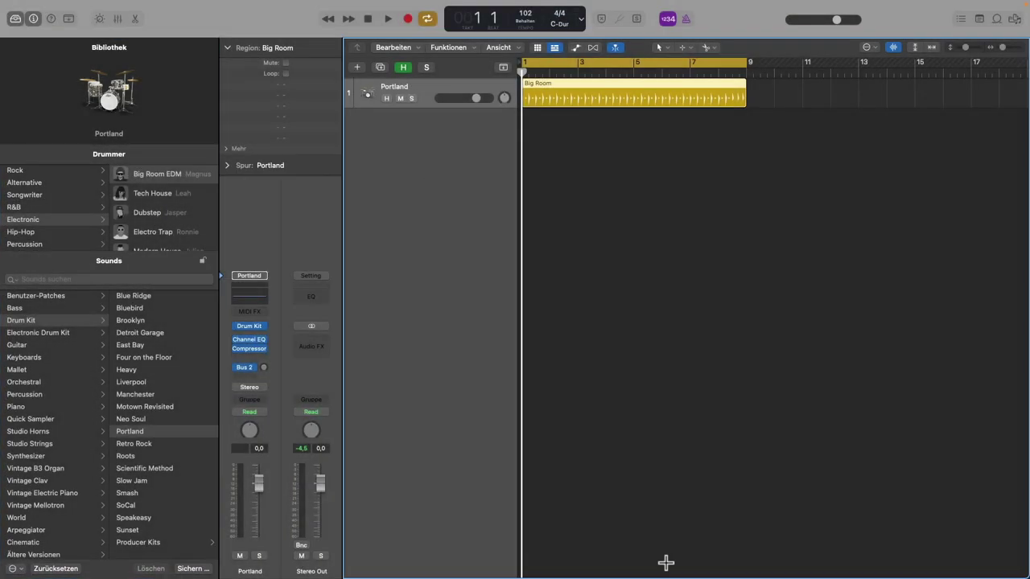
Show the mixer without the library and add four aux channels to Portland for drum outputs 3-4 through 9-10.
key(x)
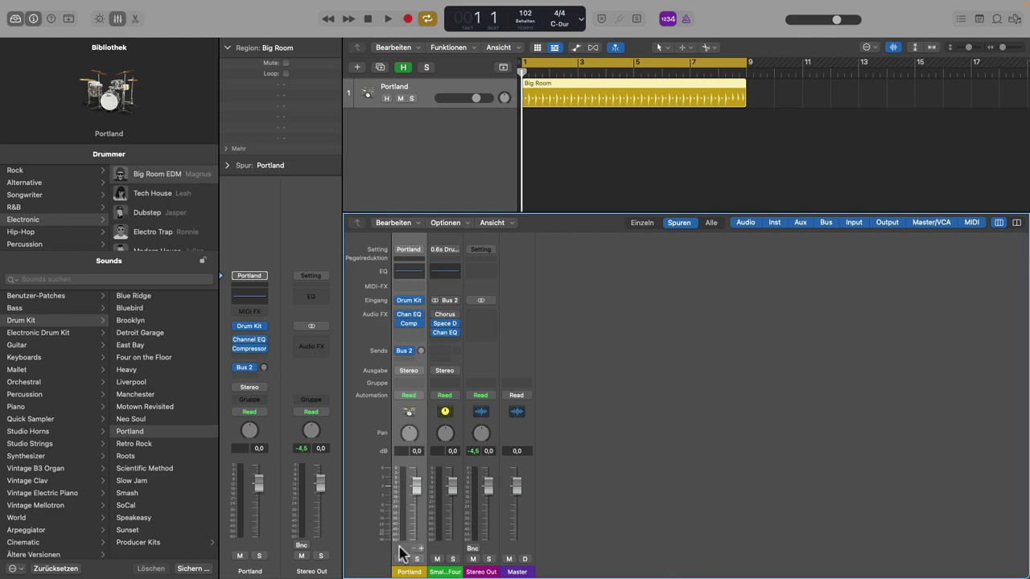
key(y)
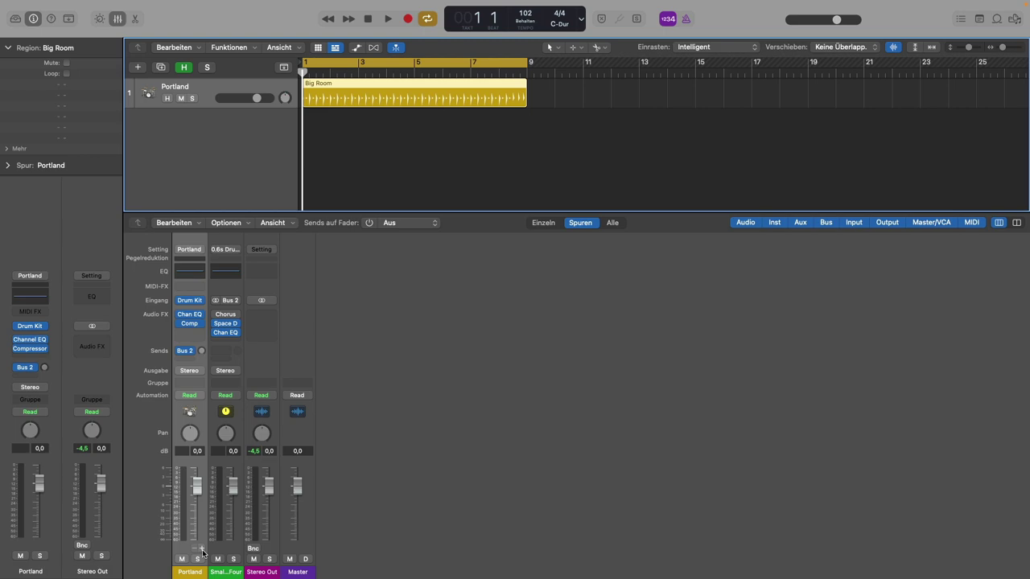
click(202, 551)
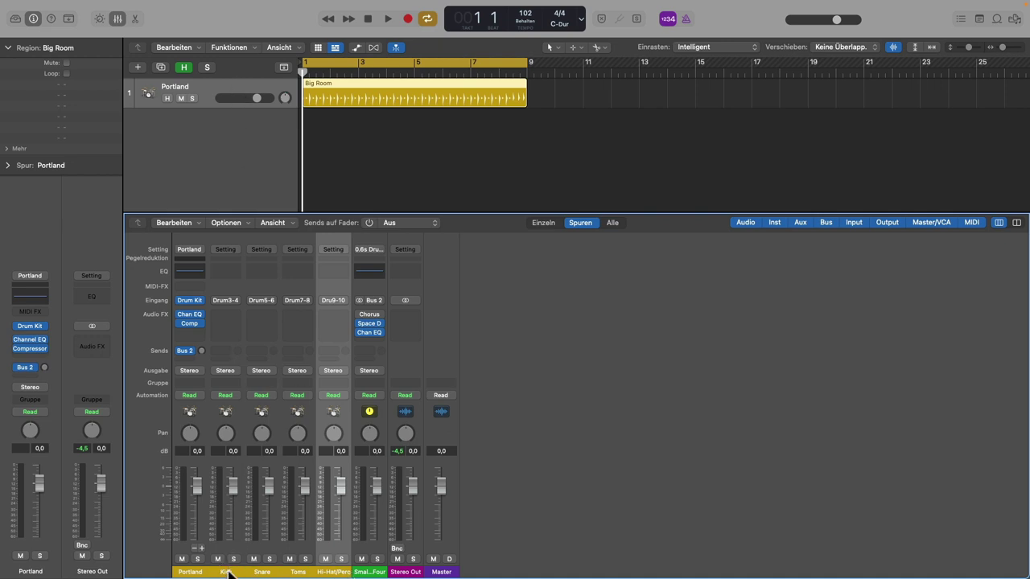
Create arrangement tracks for the Kick, Snare, Toms and Hi-Hat/Perc aux channels, and hide the mixer.
click(228, 573)
shift+click(332, 573)
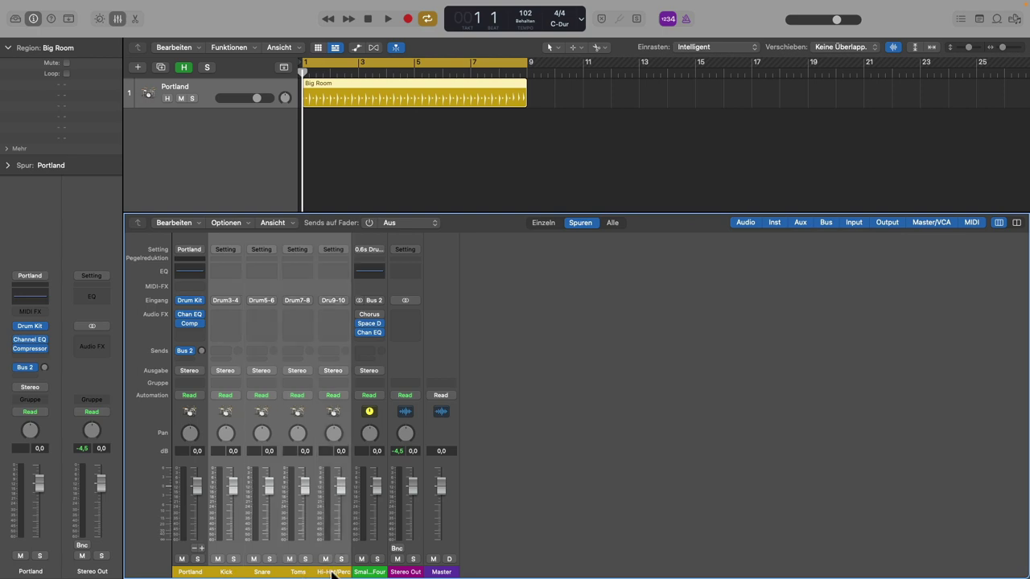
right_click(319, 465)
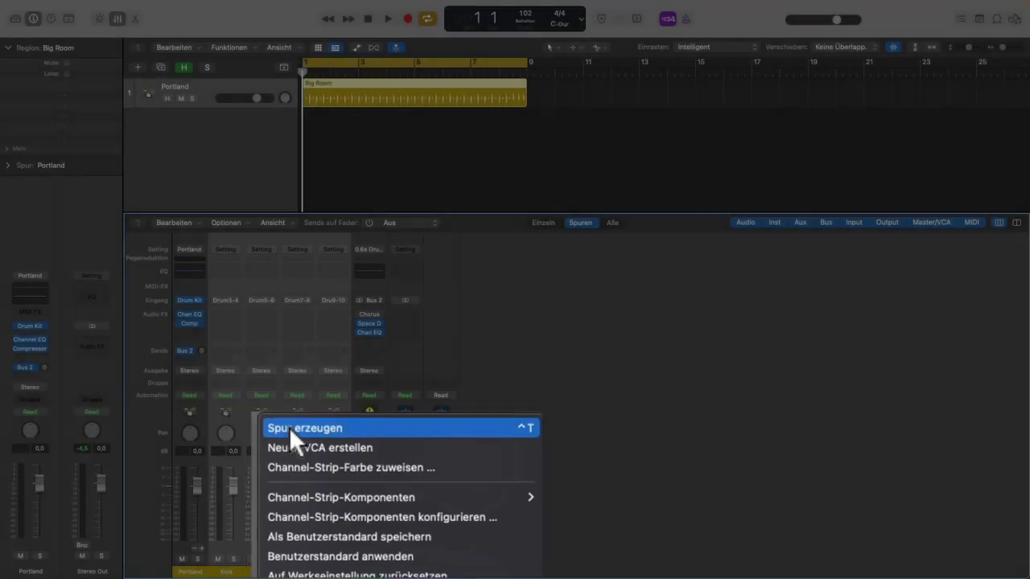
click(289, 426)
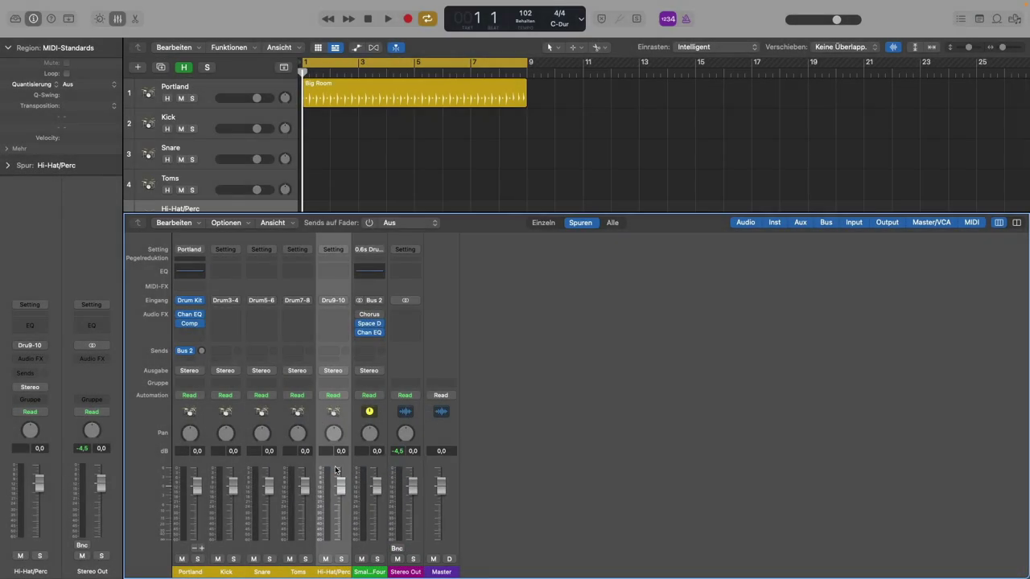
key(x)
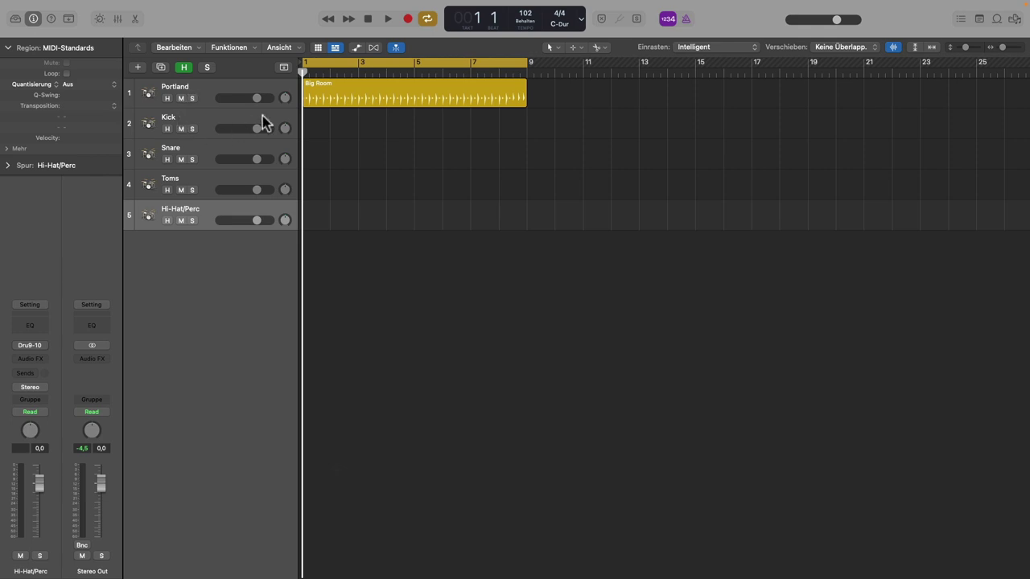
Play the drum pattern and audition the Kick and Hi-Hat/Perc tracks by soloing each in turn.
key(space)
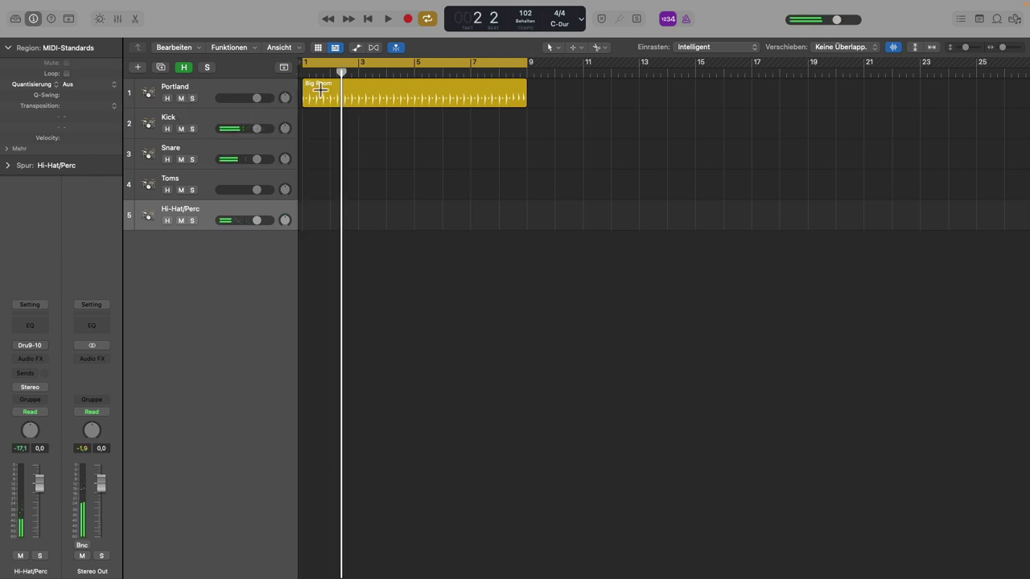
key(x)
key(x)
click(192, 128)
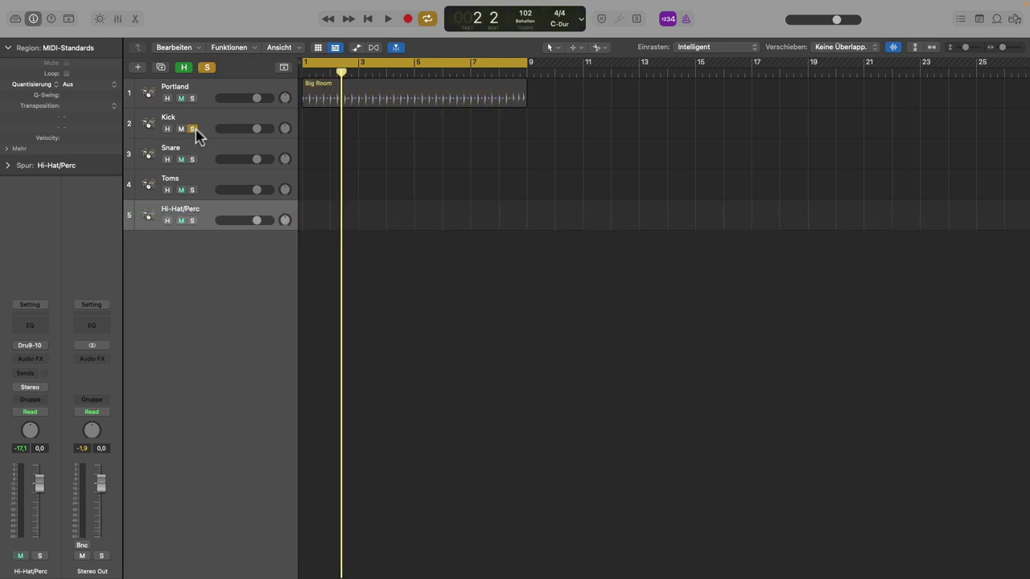
key(space)
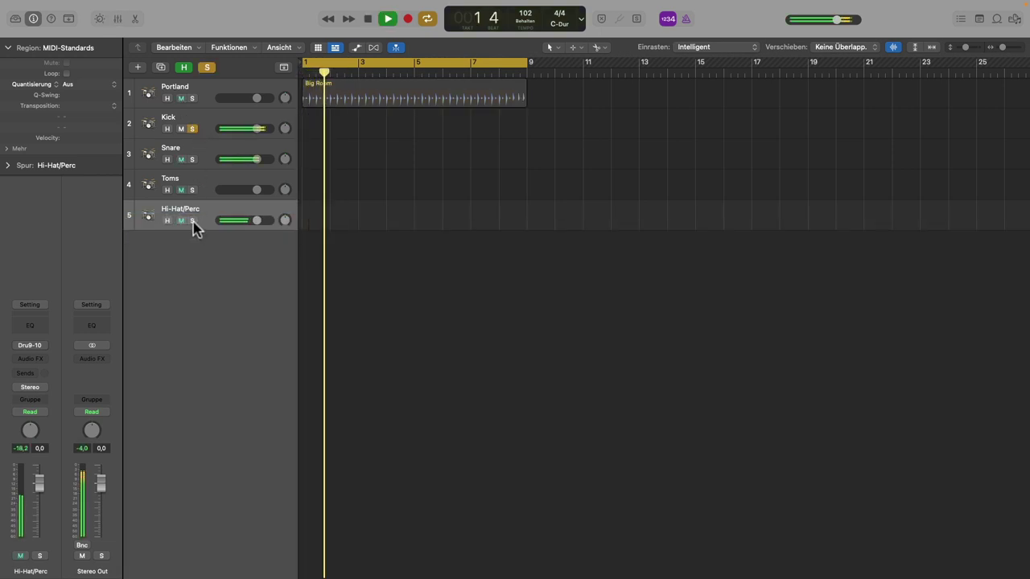
click(193, 129)
click(193, 220)
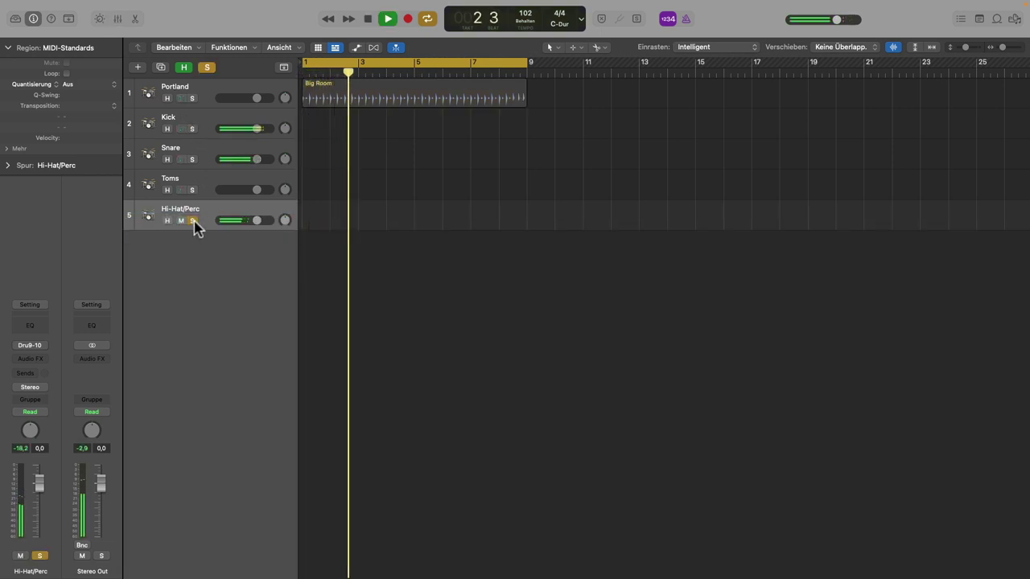
Stop playback, unsolo the Hi-Hat/Perc track and return the playhead to bar 1.
key(space)
click(193, 220)
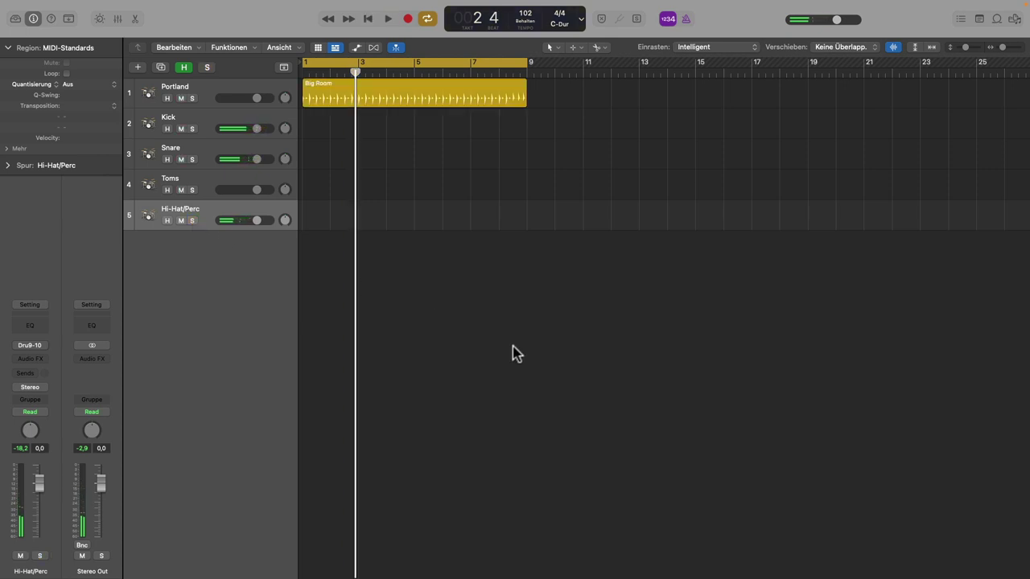
click(304, 72)
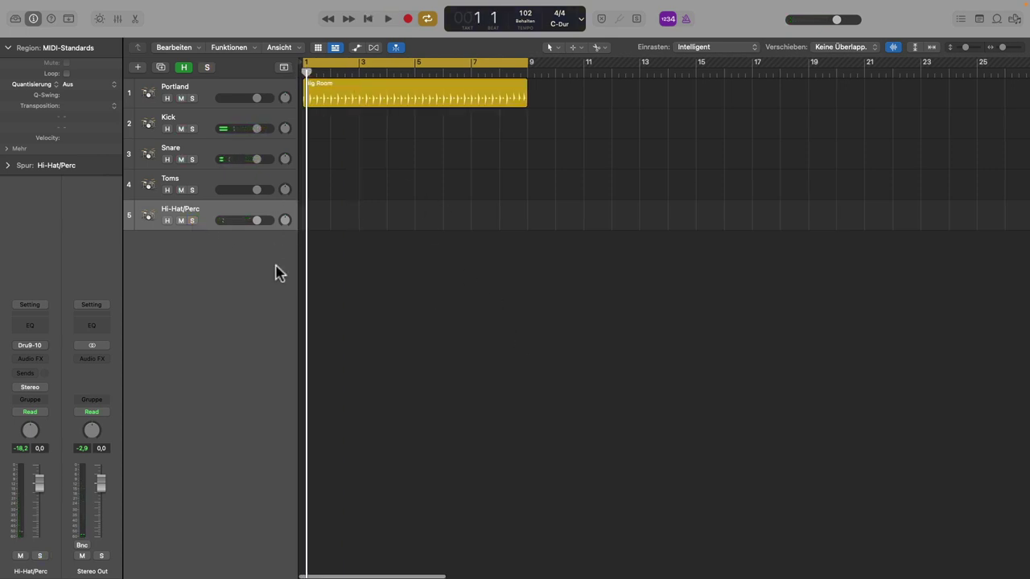
Select all the drum tracks and export the cycle range as 16-bit WAVE files, one per track, to the desktop folder Bsp 2.
click(220, 96)
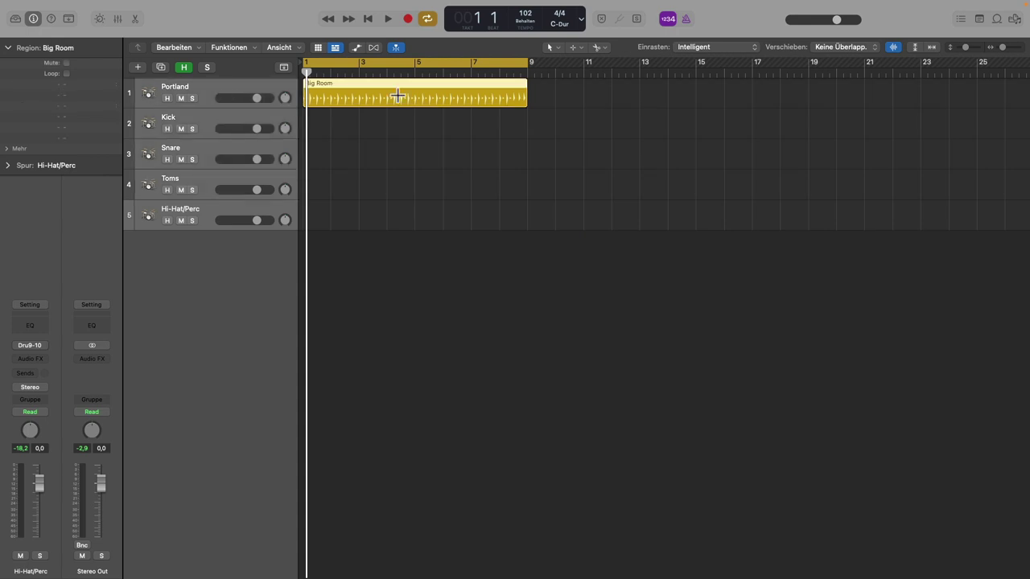
key(x)
mouse_move(359, 576)
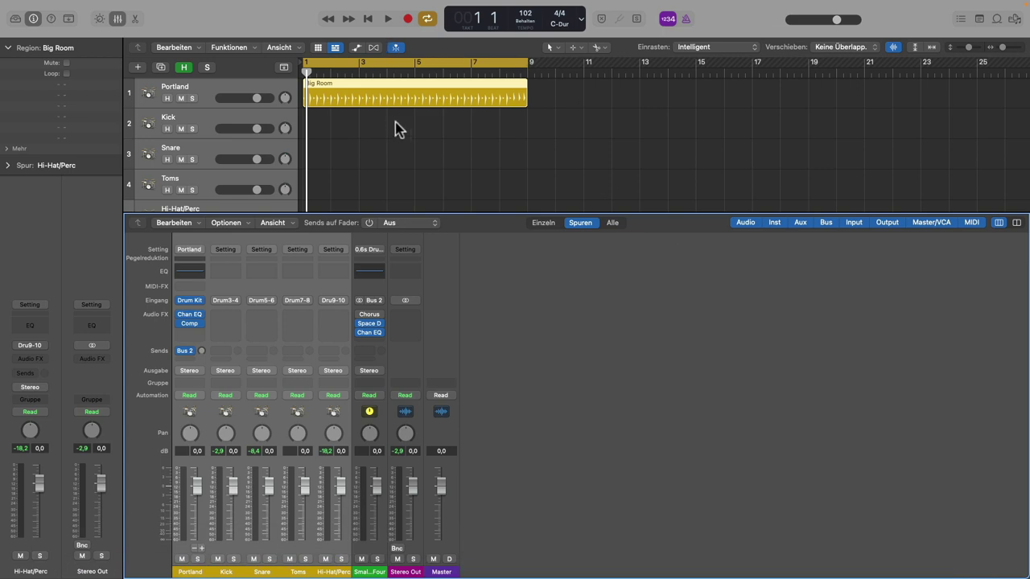
key(super+shift+e)
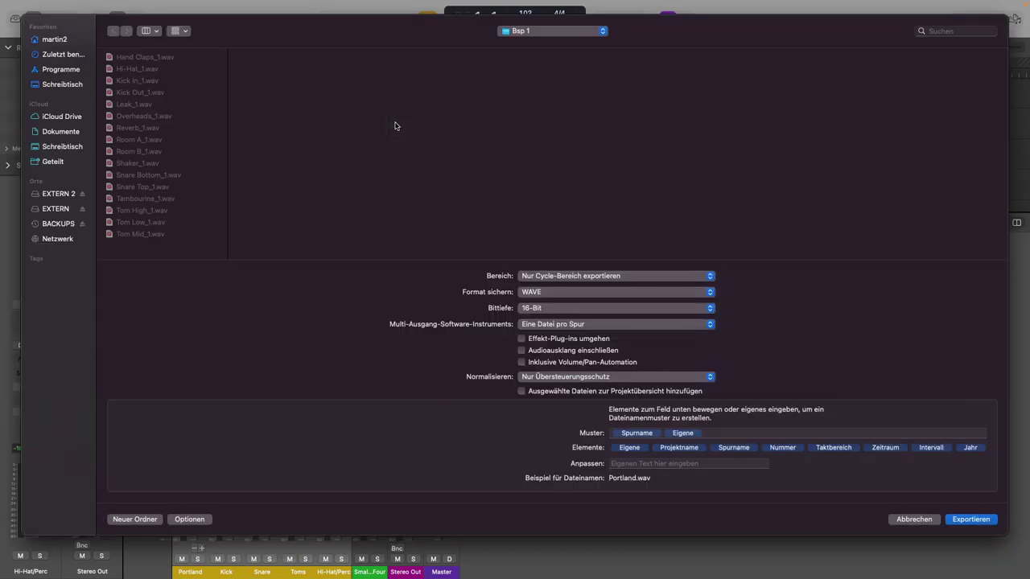
drag(210, 26, 190, 17)
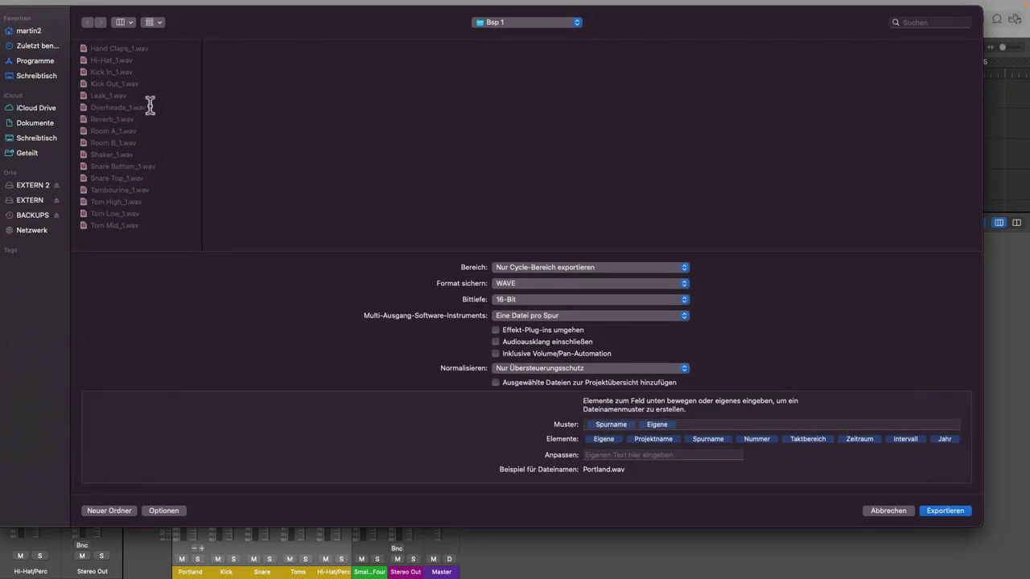
click(44, 75)
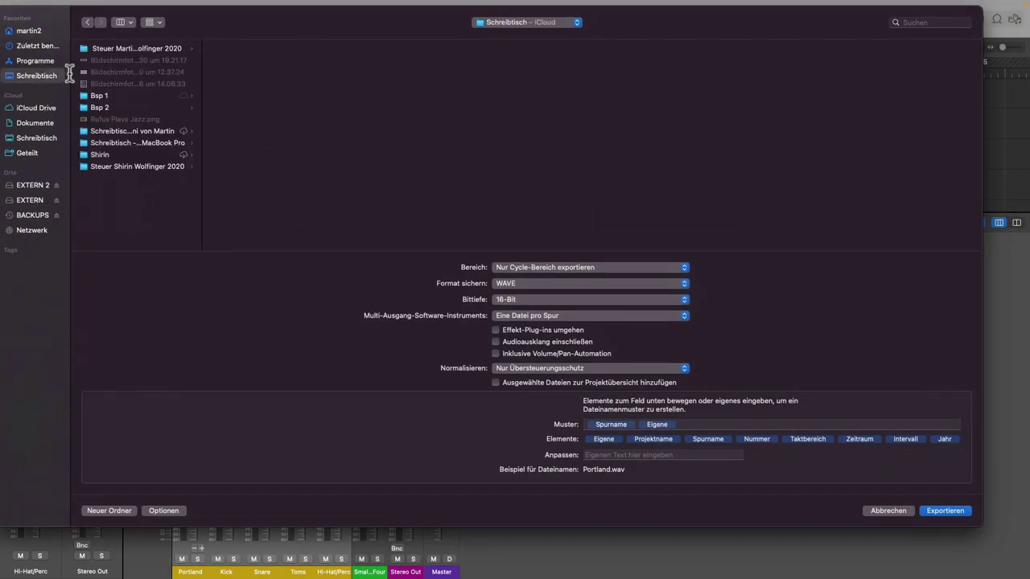
click(133, 107)
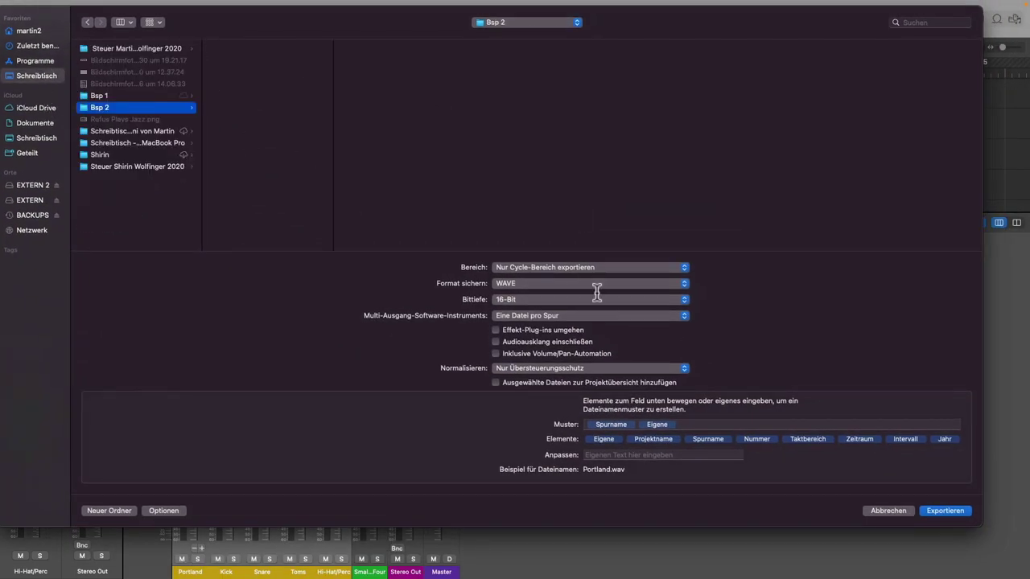
click(944, 511)
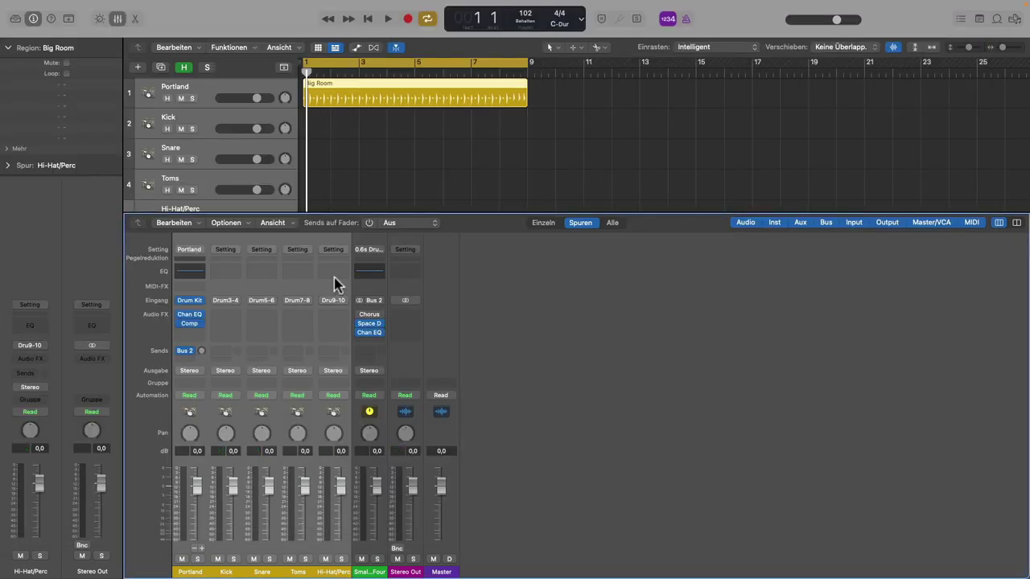
Hide the mixer, delete all the drum tracks and create one new audio track.
key(x)
key(Delete)
key(Delete)
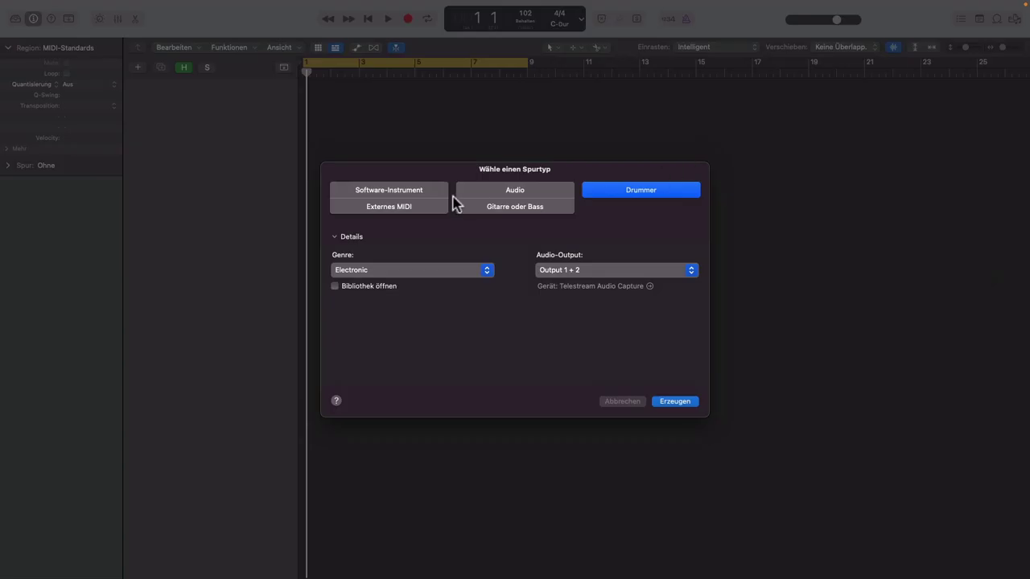
click(506, 190)
click(689, 404)
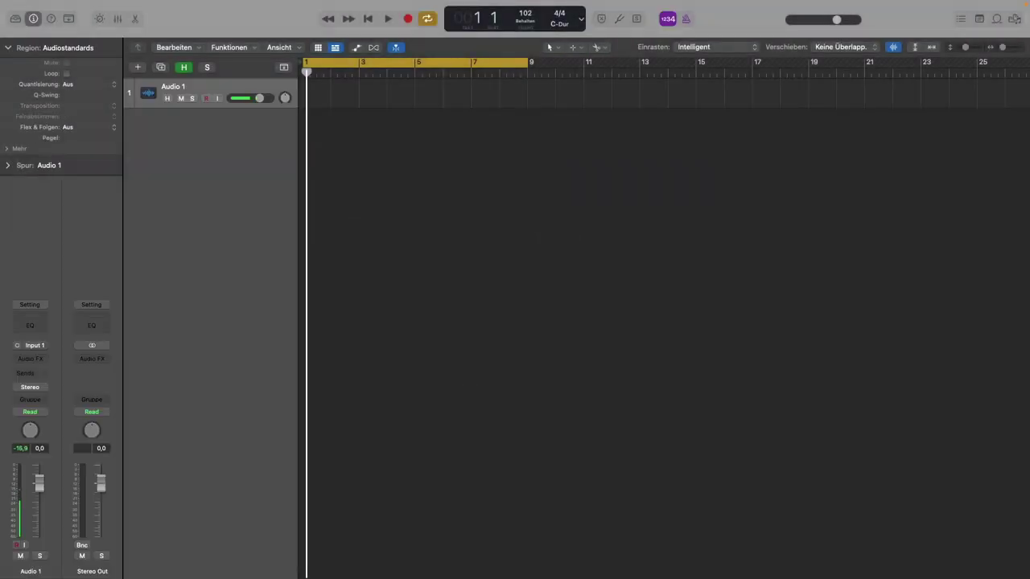
Import the exported drum files onto new tracks at bar 1 and move the Portland_1 track directly below Audio 1.
drag(741, 218, 306, 191)
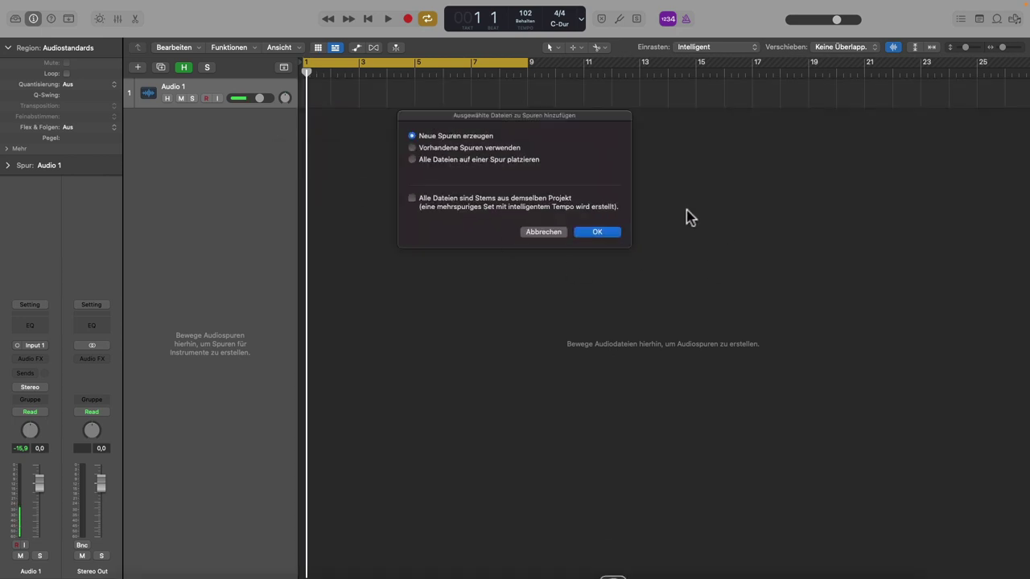
click(608, 232)
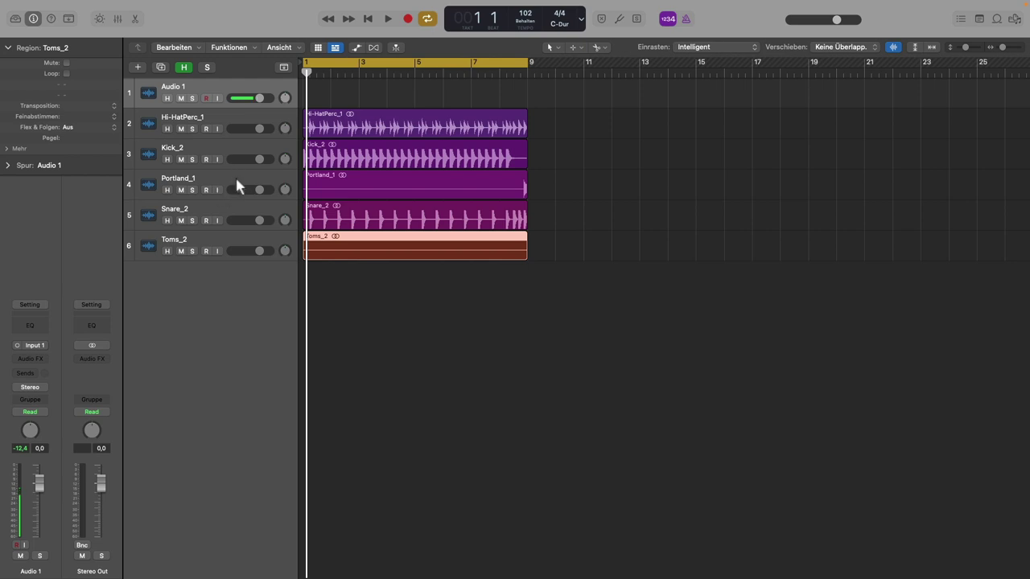
drag(237, 185, 239, 115)
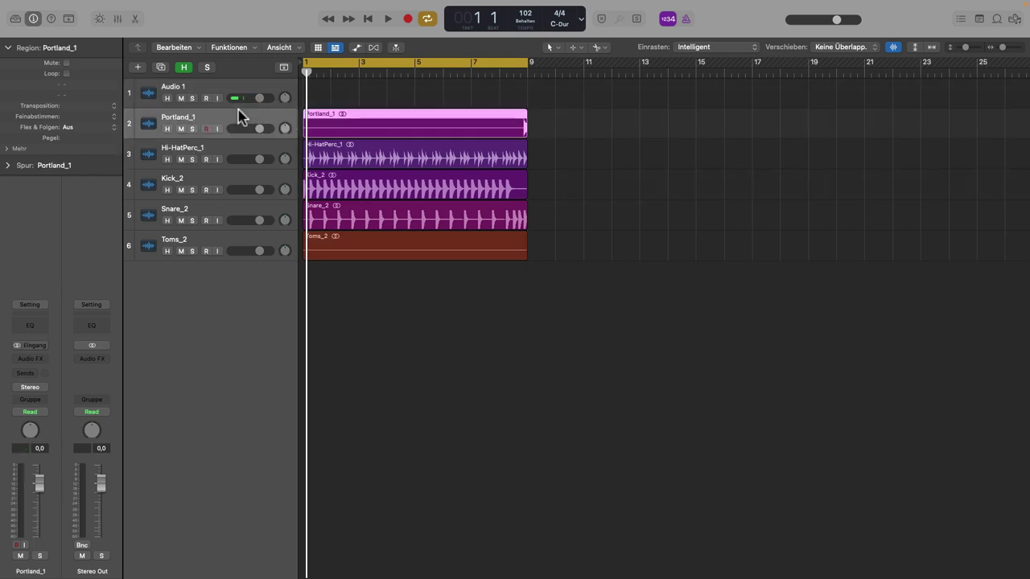
Play the drum audio, insert ChromaVerb on the Snare_2 track, bypass the effect and close its window.
key(space)
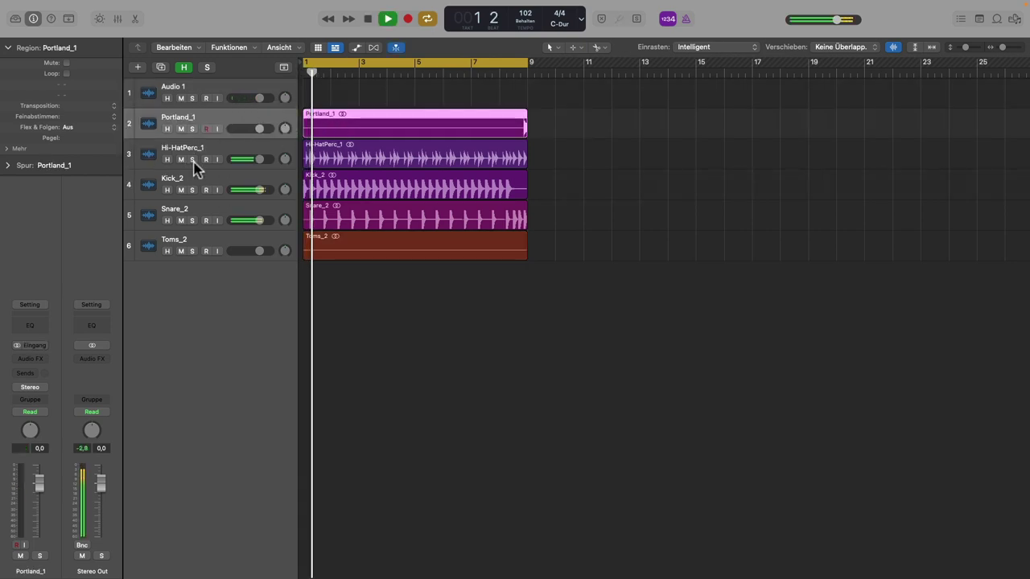
click(202, 212)
click(36, 359)
mouse_move(53, 390)
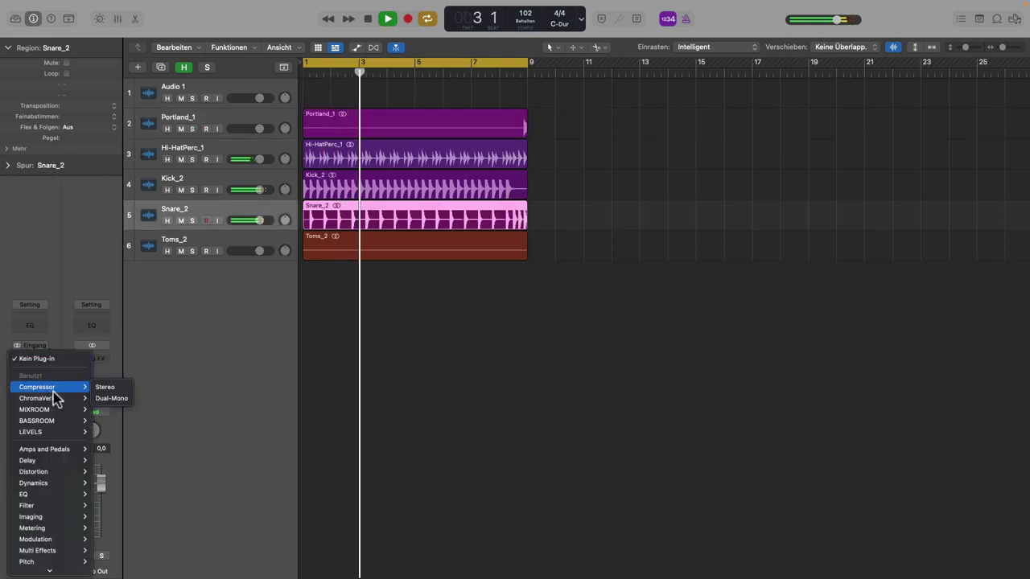
click(103, 398)
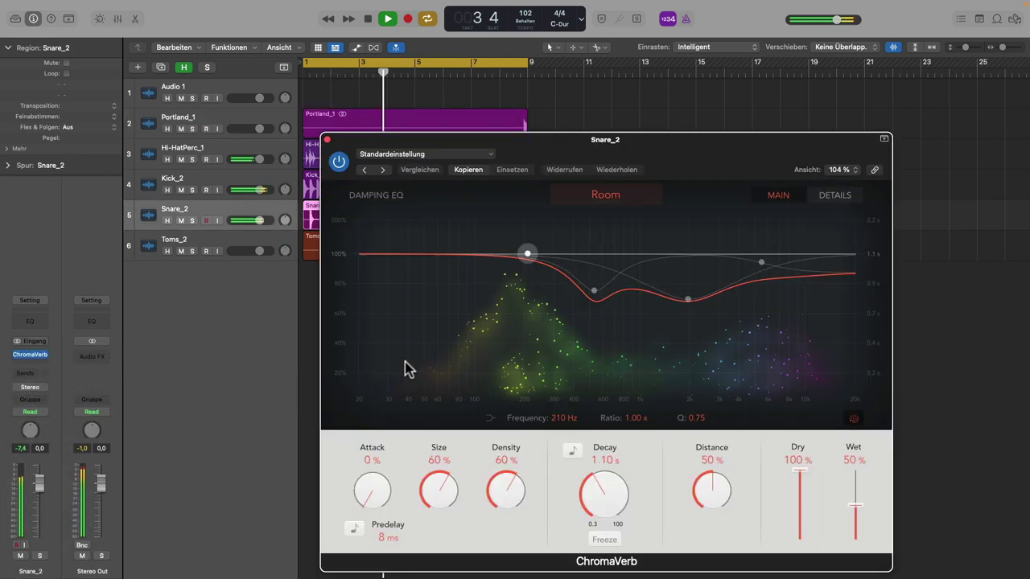
click(339, 161)
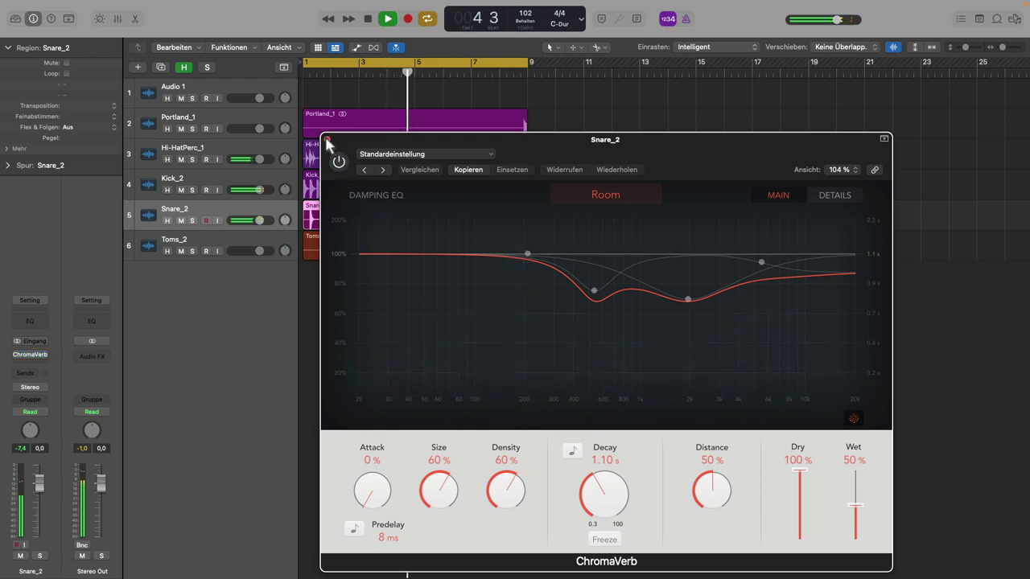
click(327, 141)
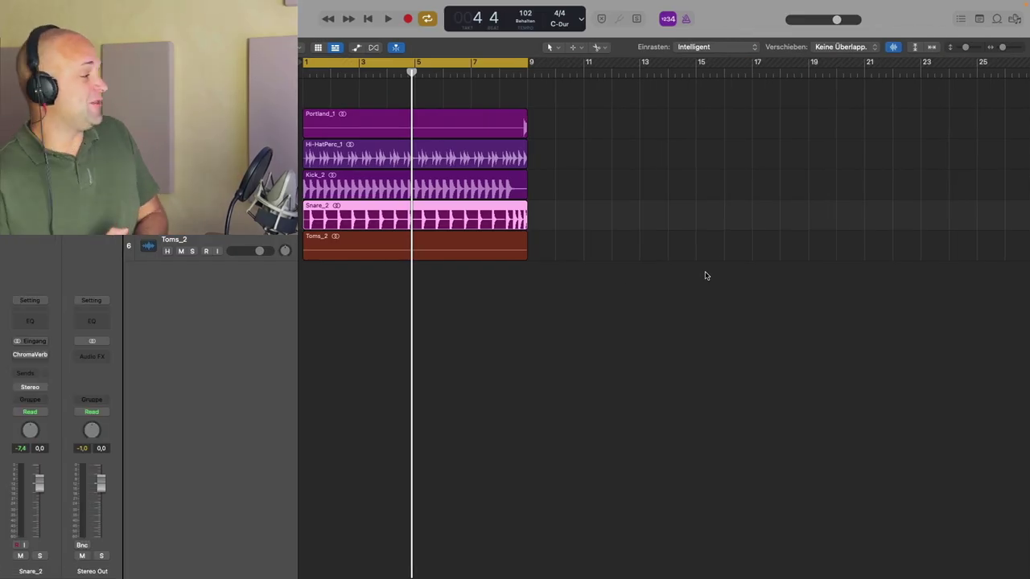